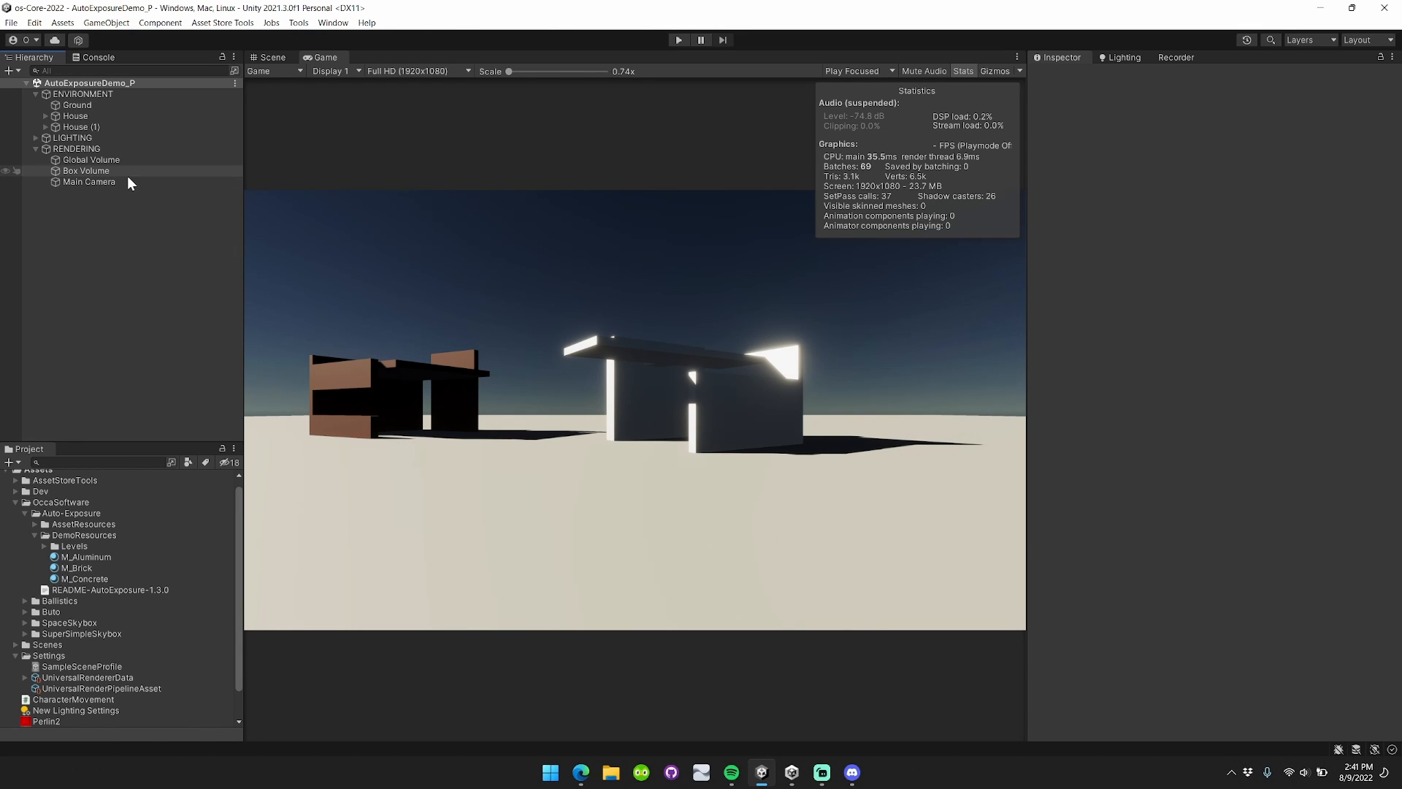
Select Global Volume to show its overrides, including Auto Exposure with Mode On and Upper Bound 8.
left_click(141, 162)
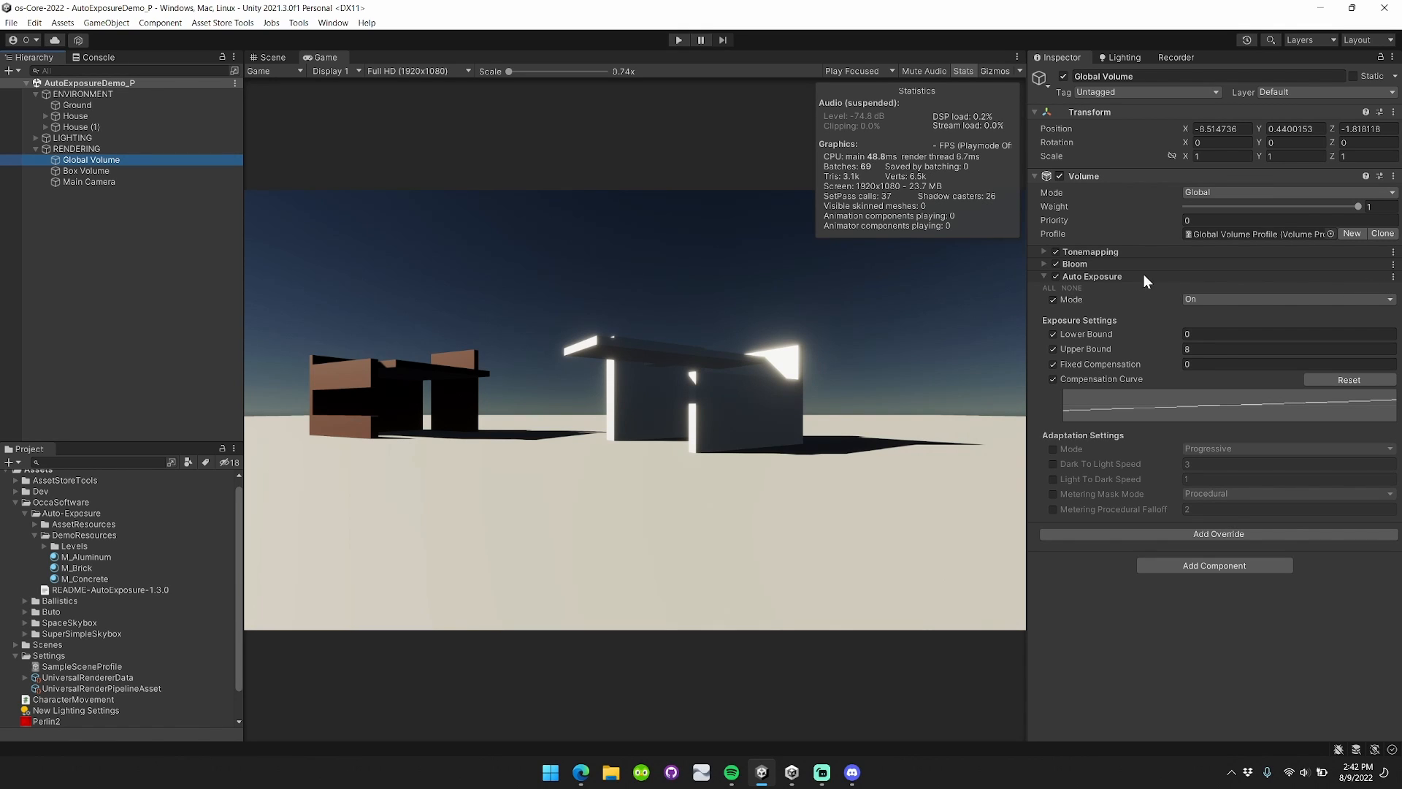
Turn off the Auto Exposure override and remove the Auto Exposure Render Feature from UniversalRendererData.
left_click(1055, 276)
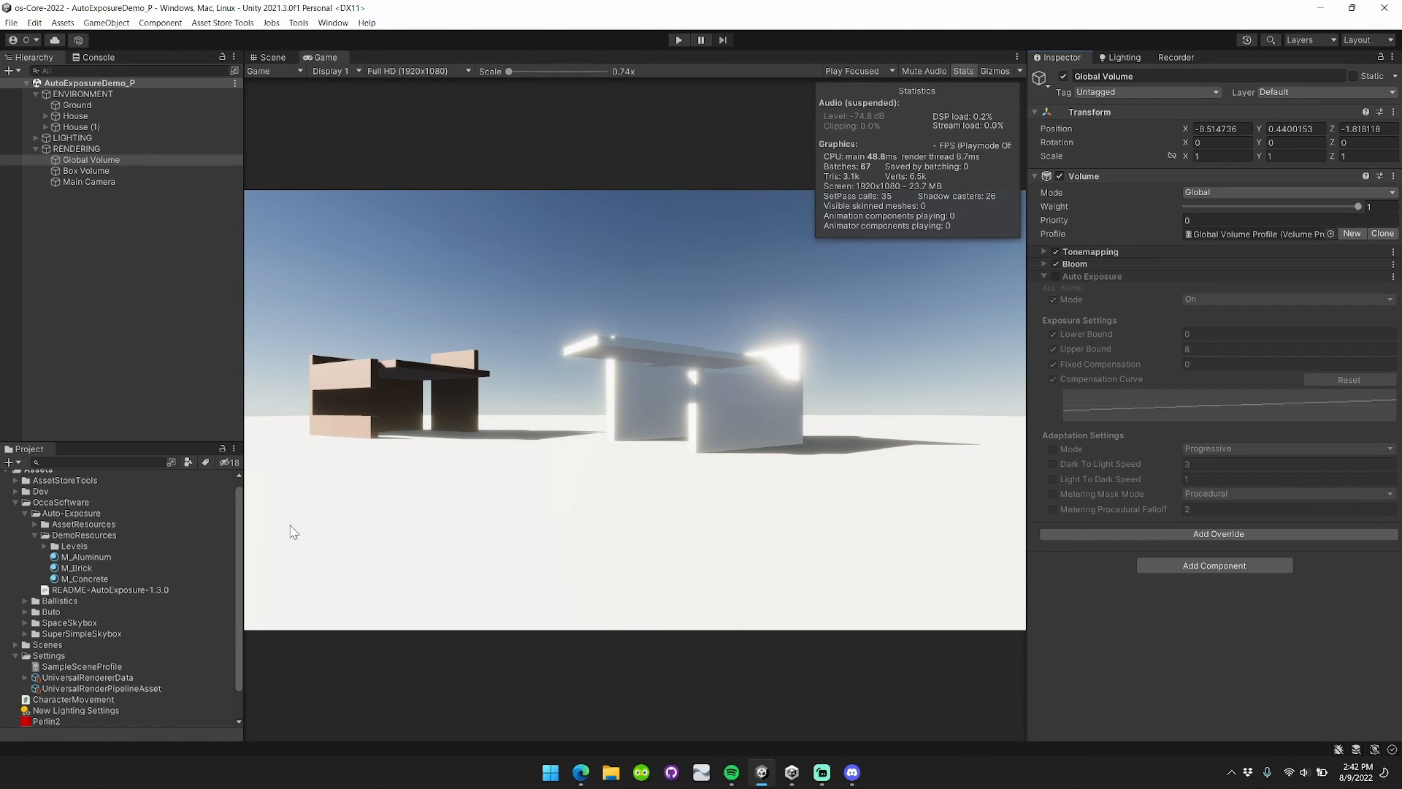
left_click(117, 678)
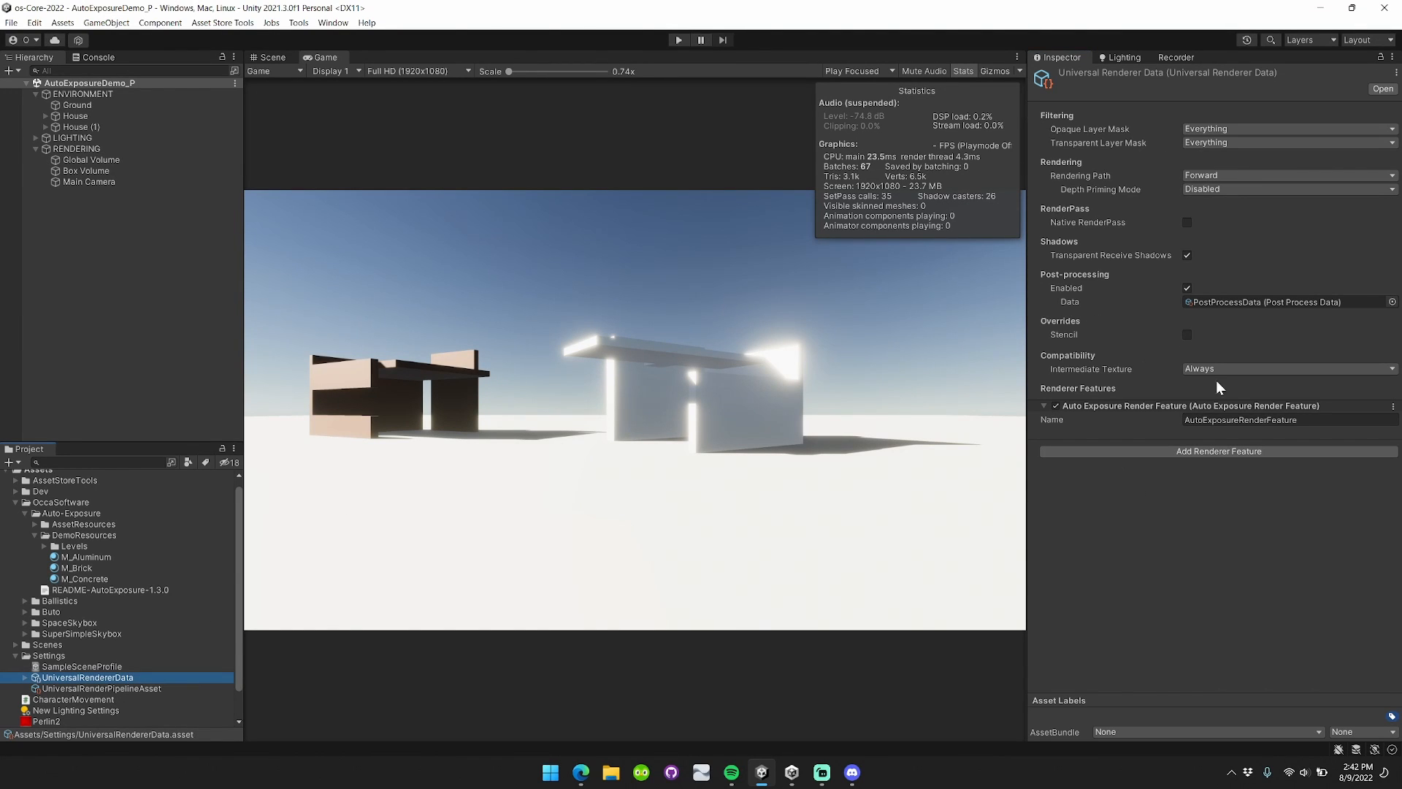
left_click(1055, 406)
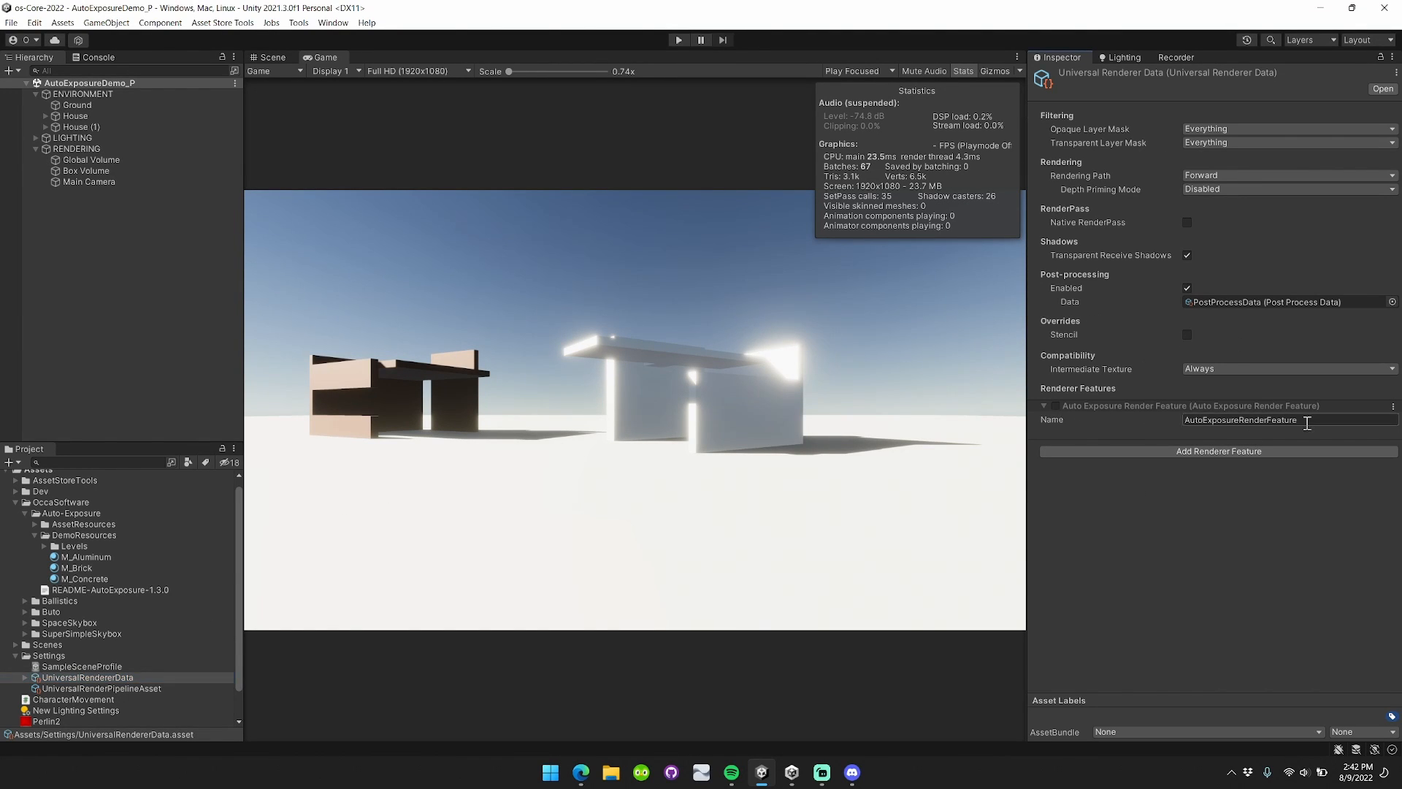
left_click(1393, 407)
left_click(1342, 456)
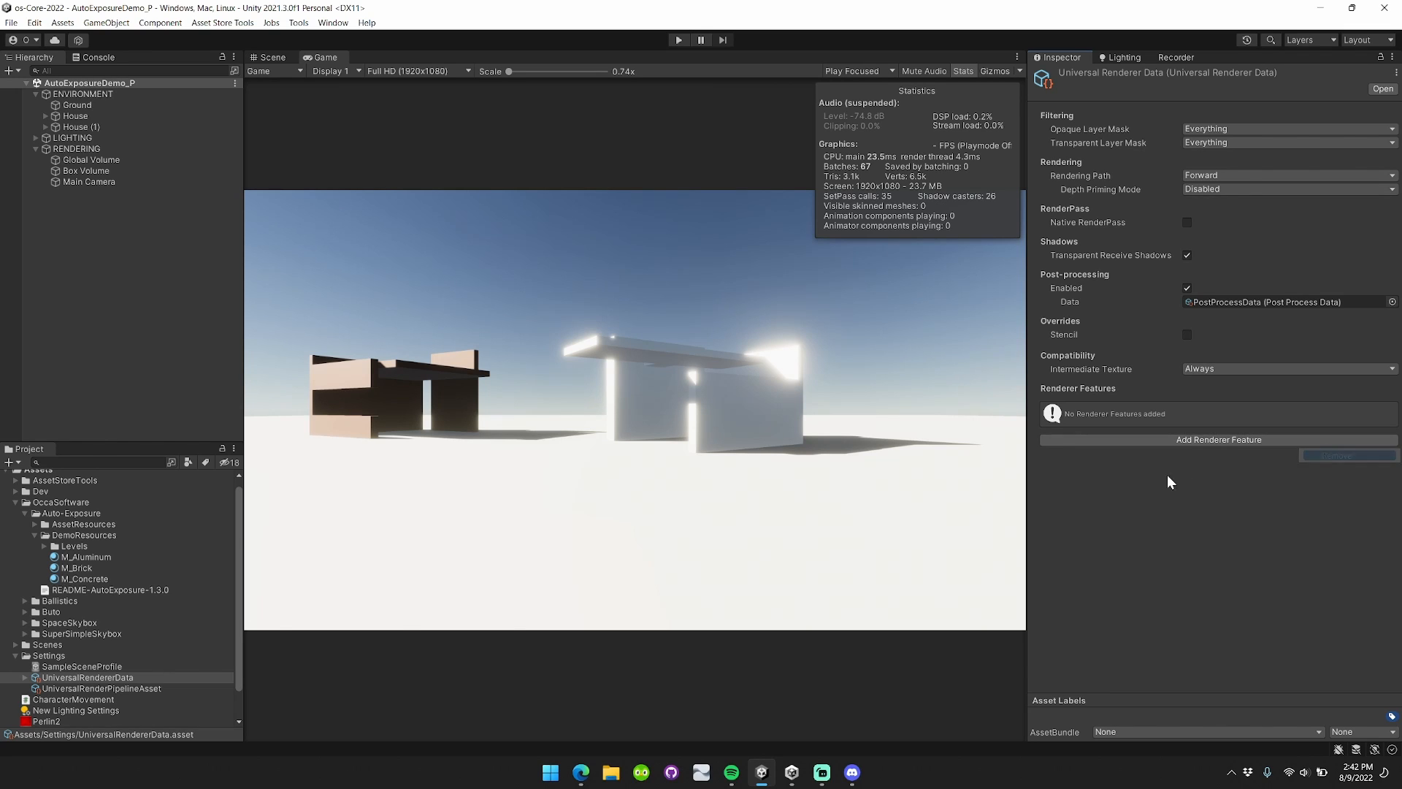
Re-add the Auto Exposure Render Feature to the renderer and reselect Global Volume.
left_click(1217, 439)
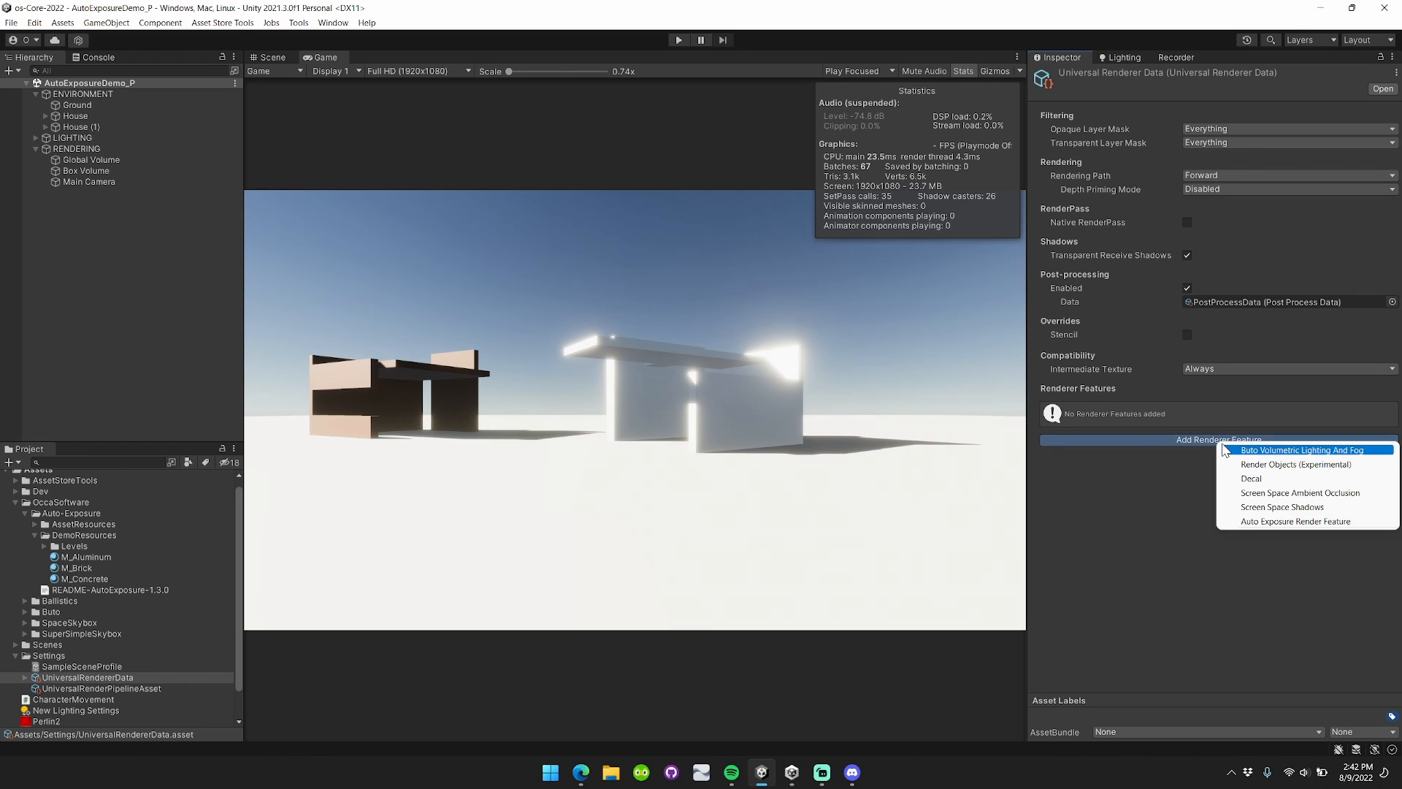
left_click(1325, 521)
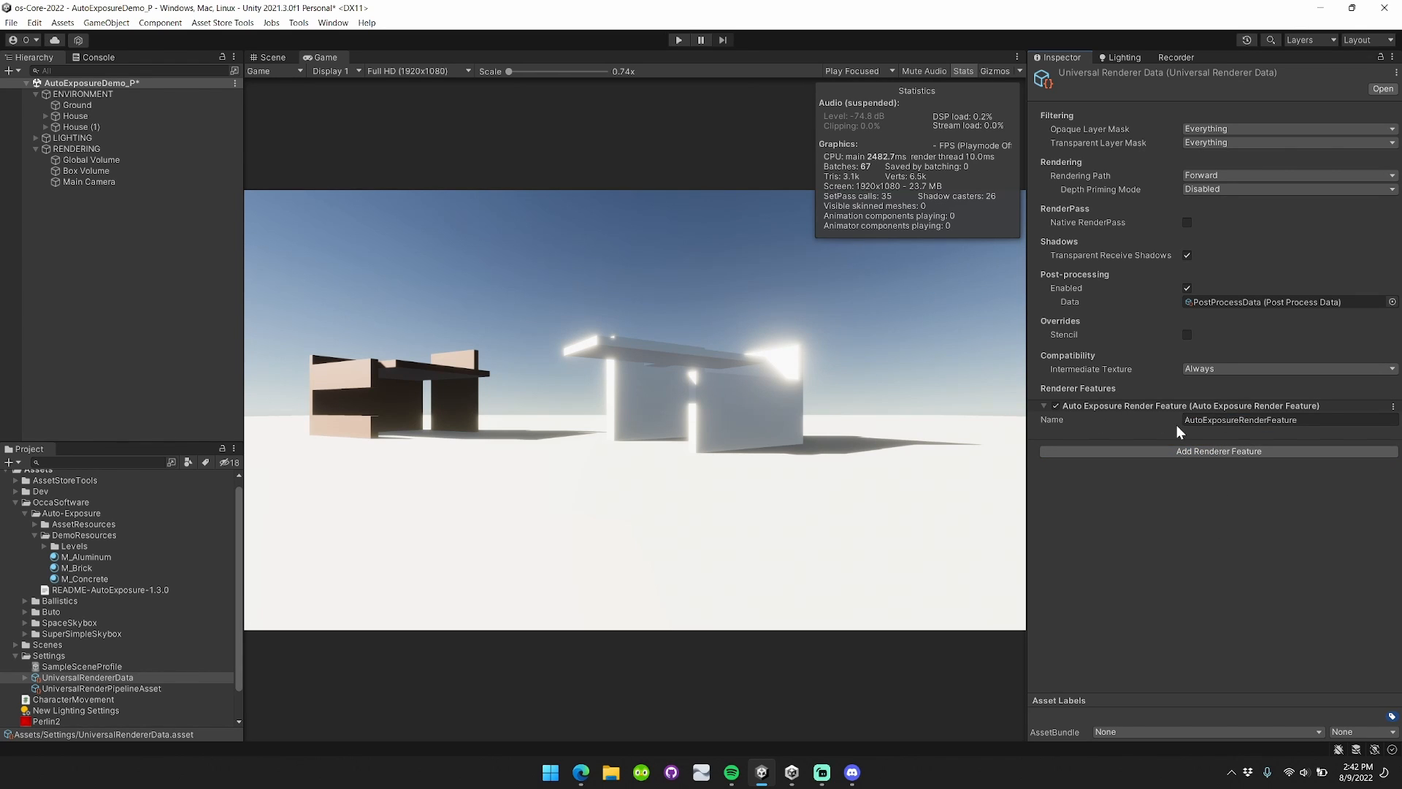
left_click(107, 160)
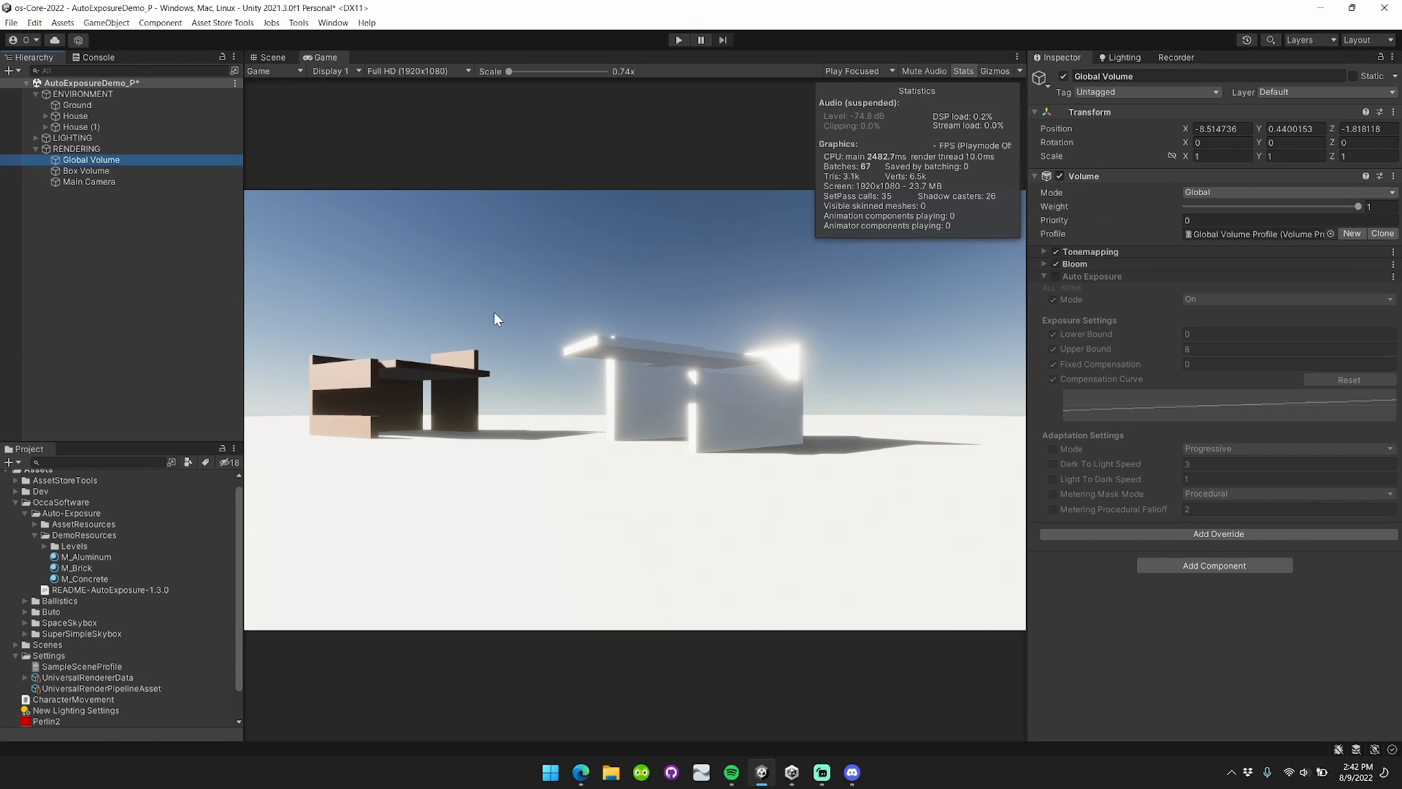
Replace the Global Volume's Auto Exposure override with a fresh Post-processing > Auto Exposure override.
left_click(1392, 277)
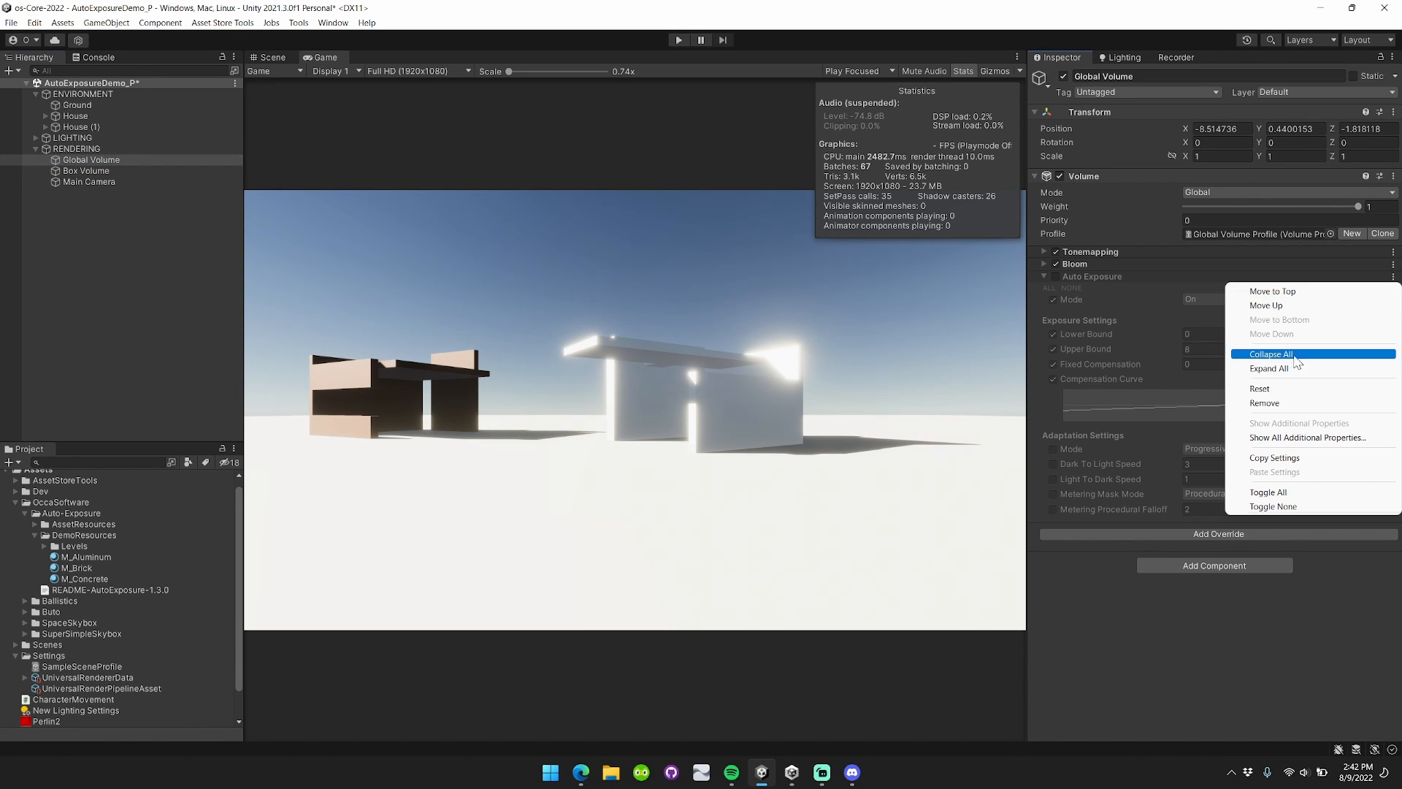
left_click(1256, 401)
left_click(1210, 285)
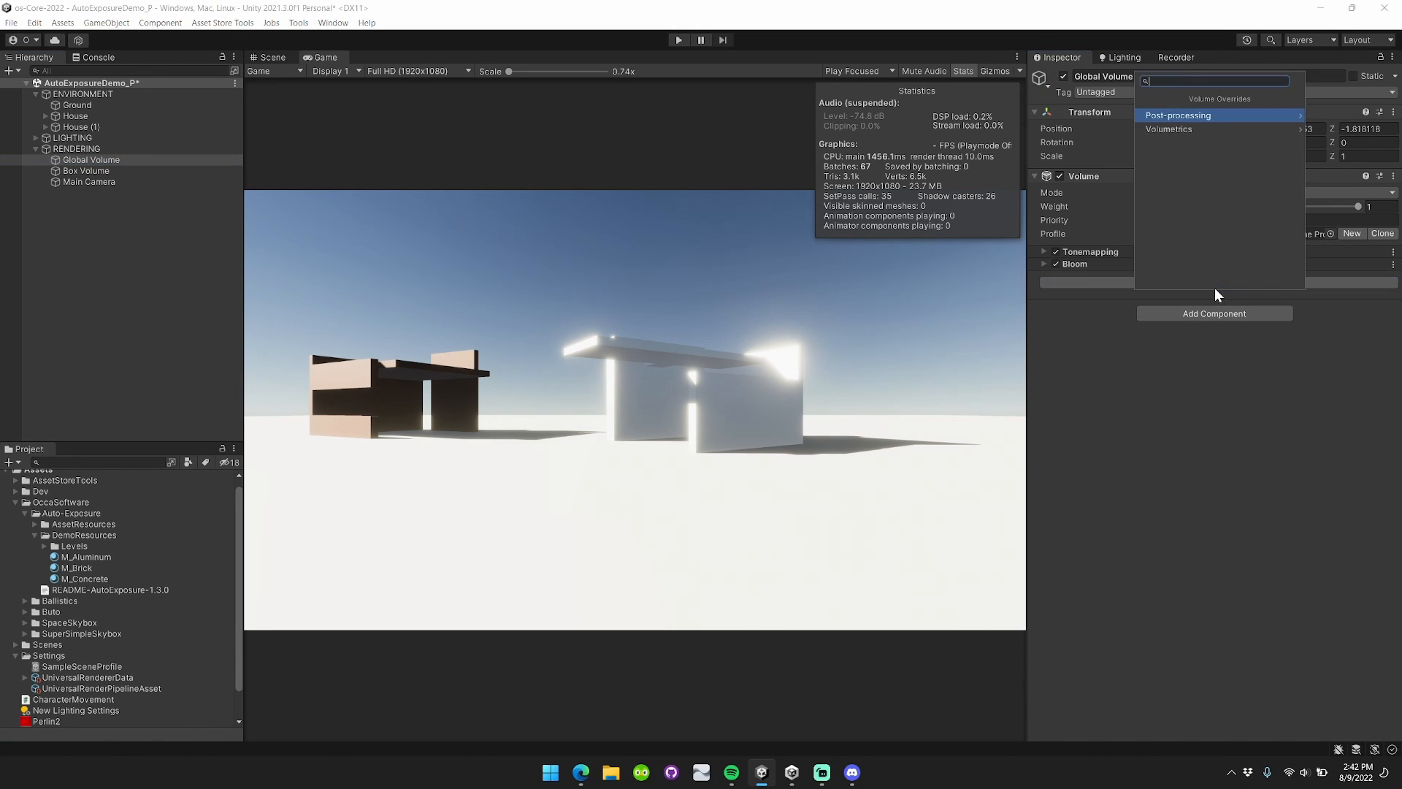
left_click(1244, 114)
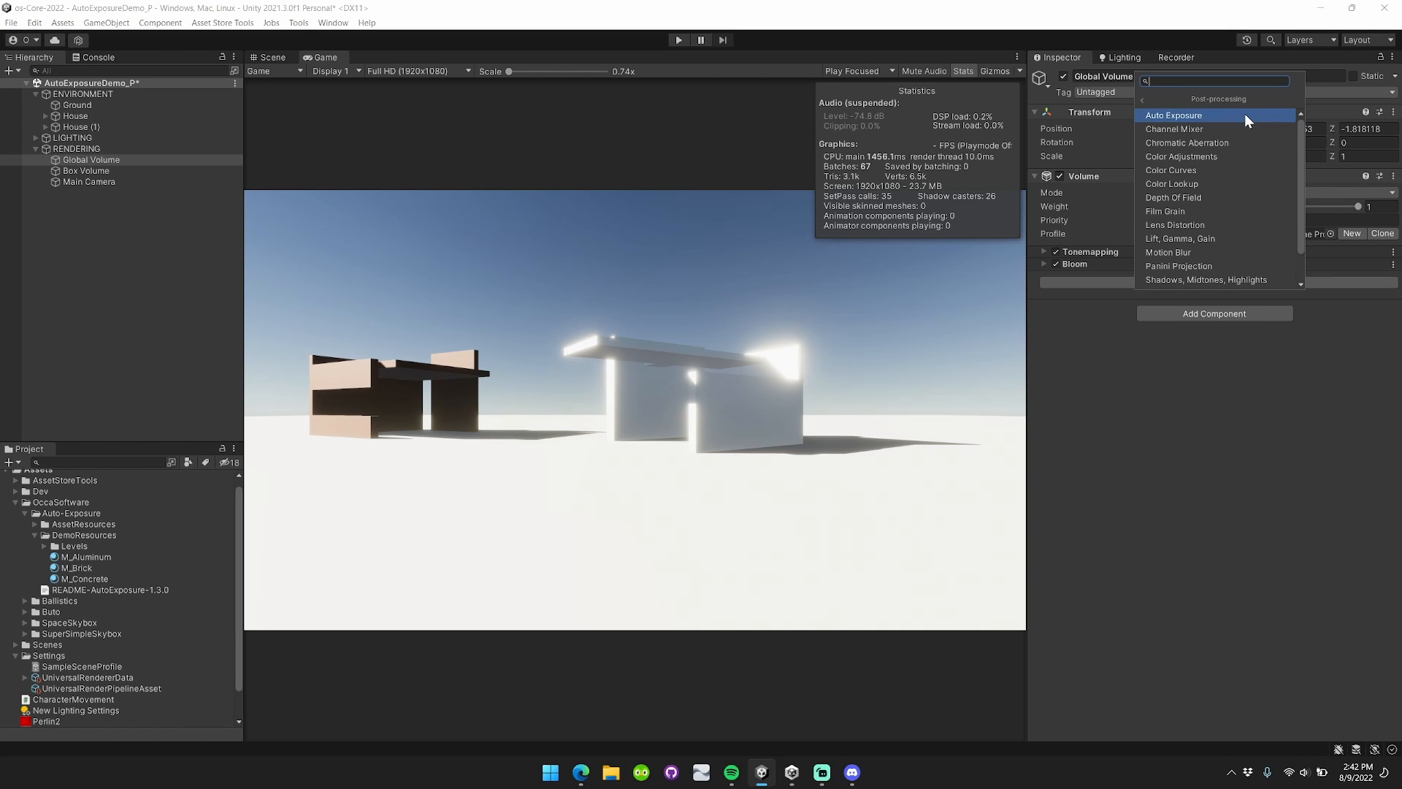
left_click(1243, 114)
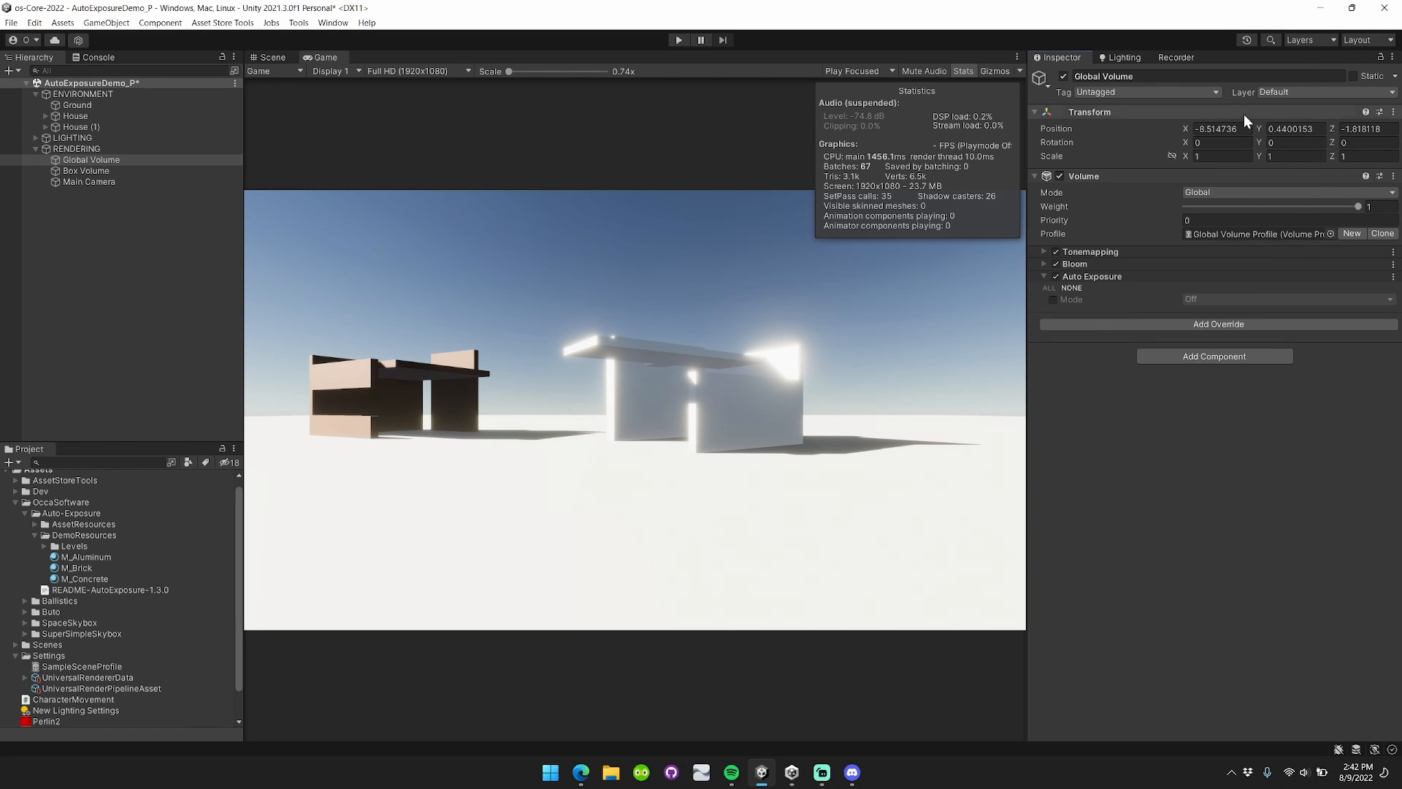
Enable the override's Mode setting and set it to On.
left_click(1053, 300)
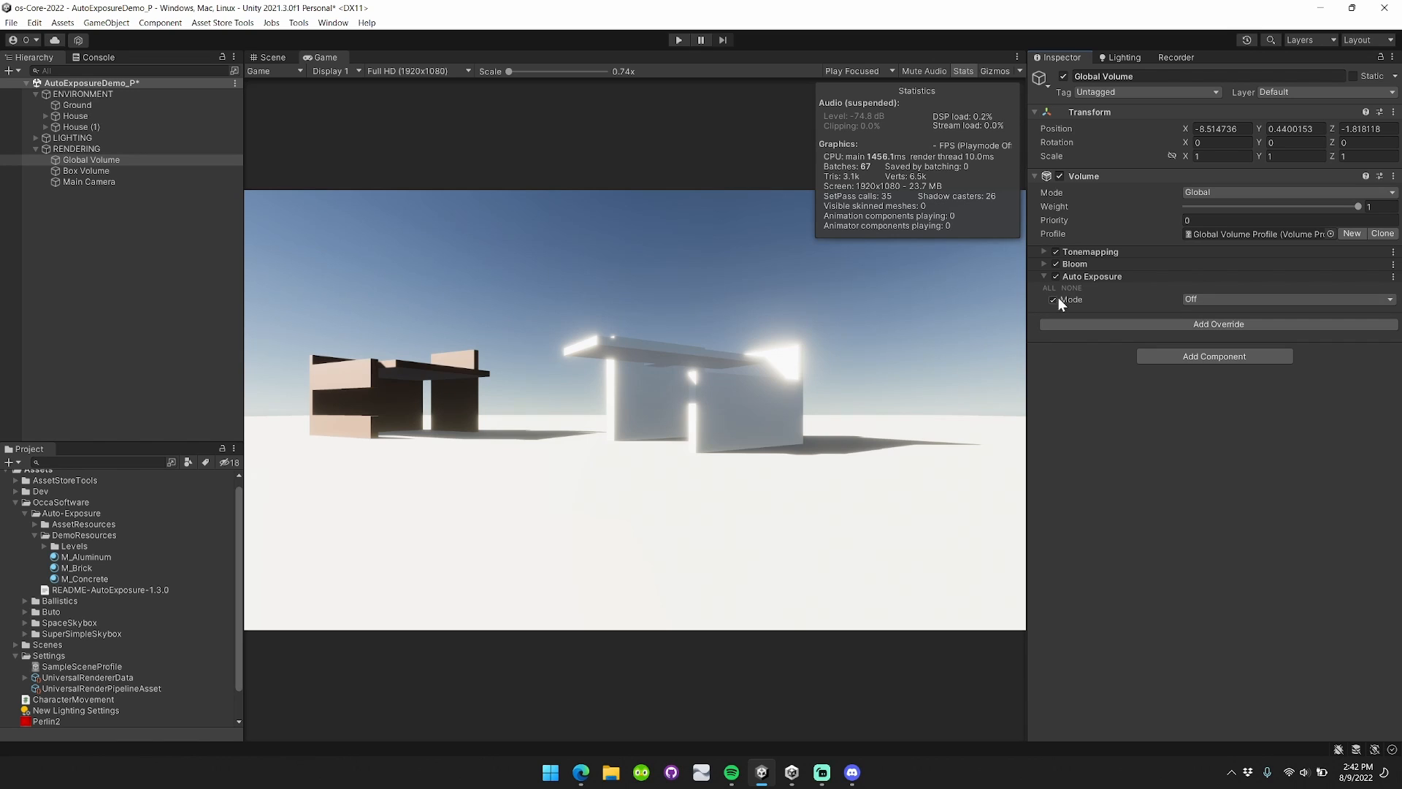
left_click(1226, 300)
left_click(1212, 326)
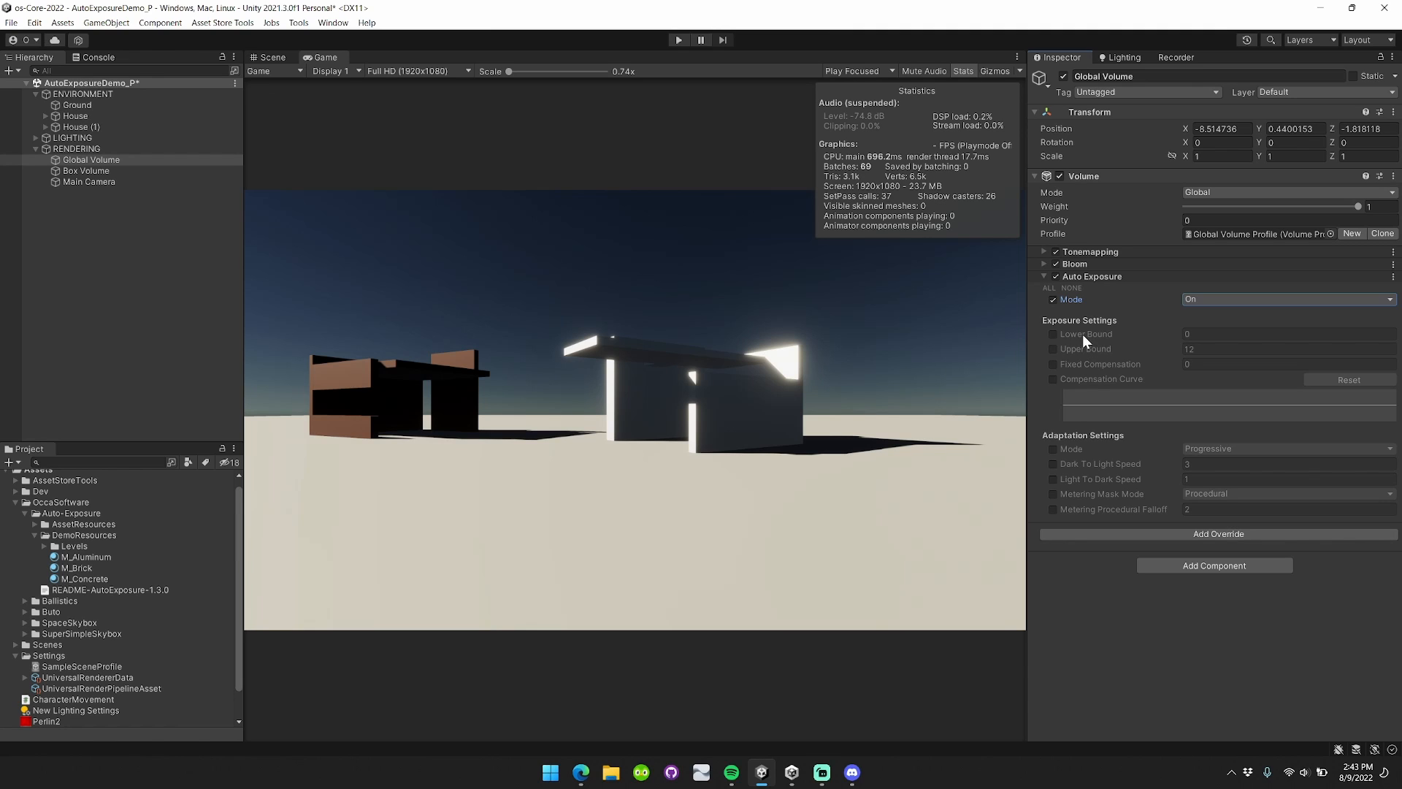
mouse_move(1110, 387)
Enter Play mode, select the Box Volume, and walk the camera toward the house.
left_click(686, 45)
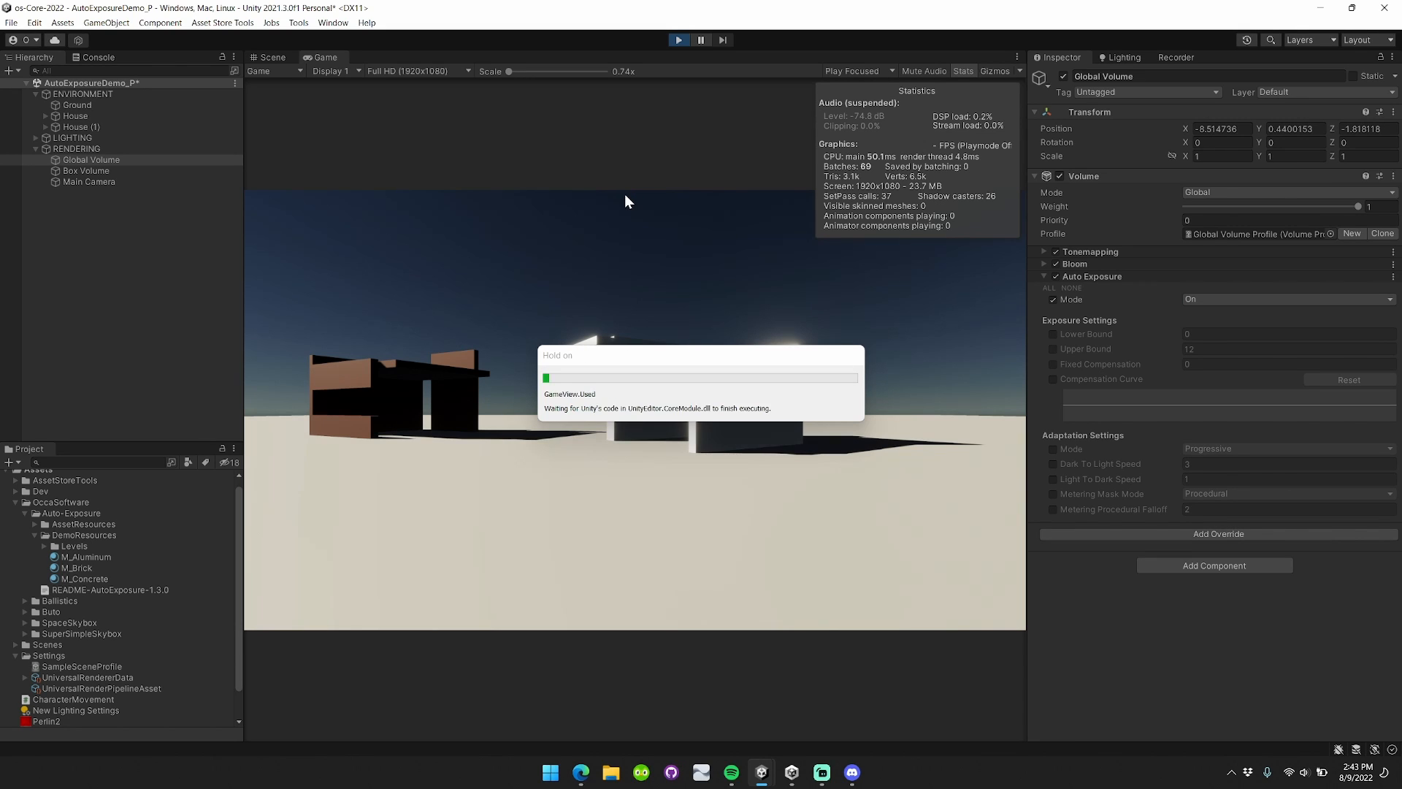
left_click(140, 171)
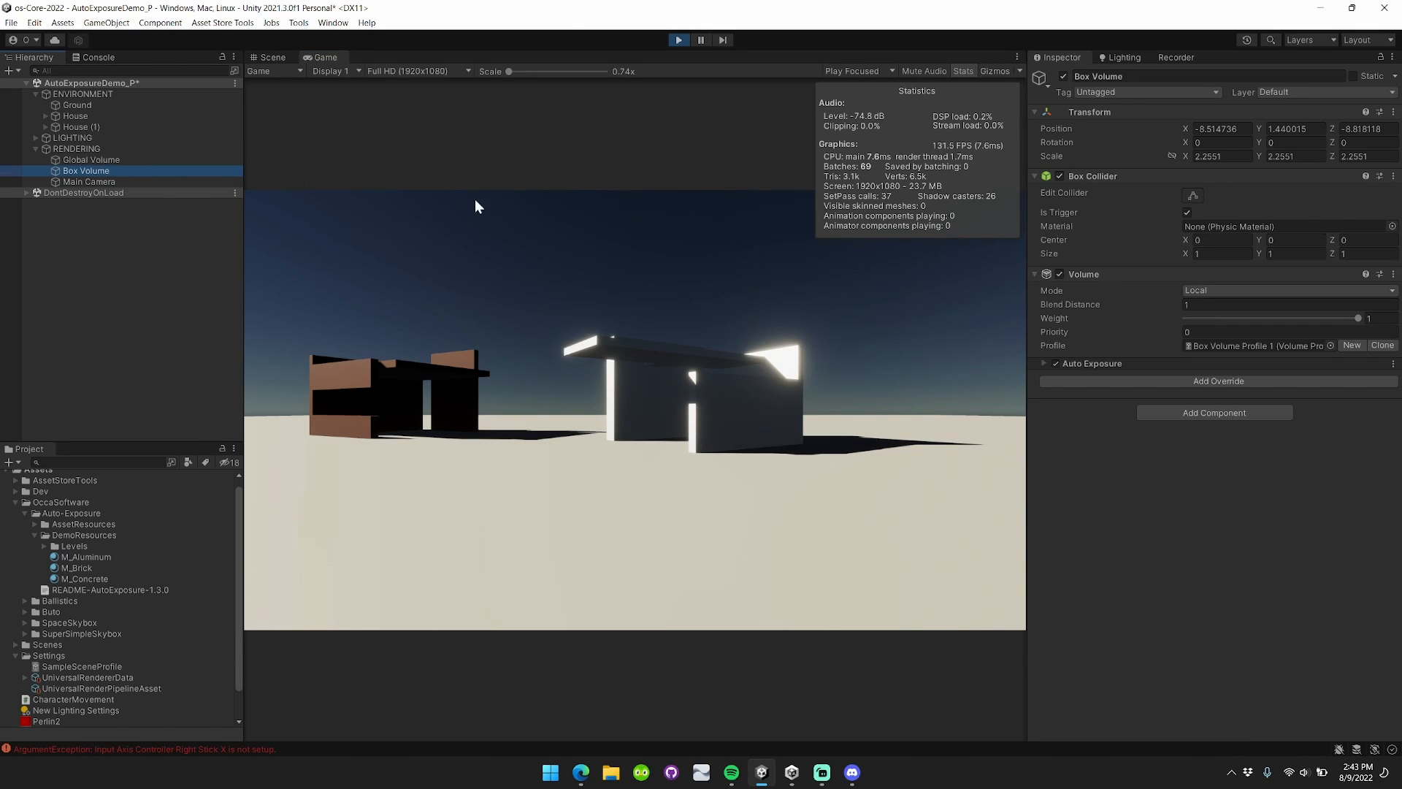
left_click(704, 229)
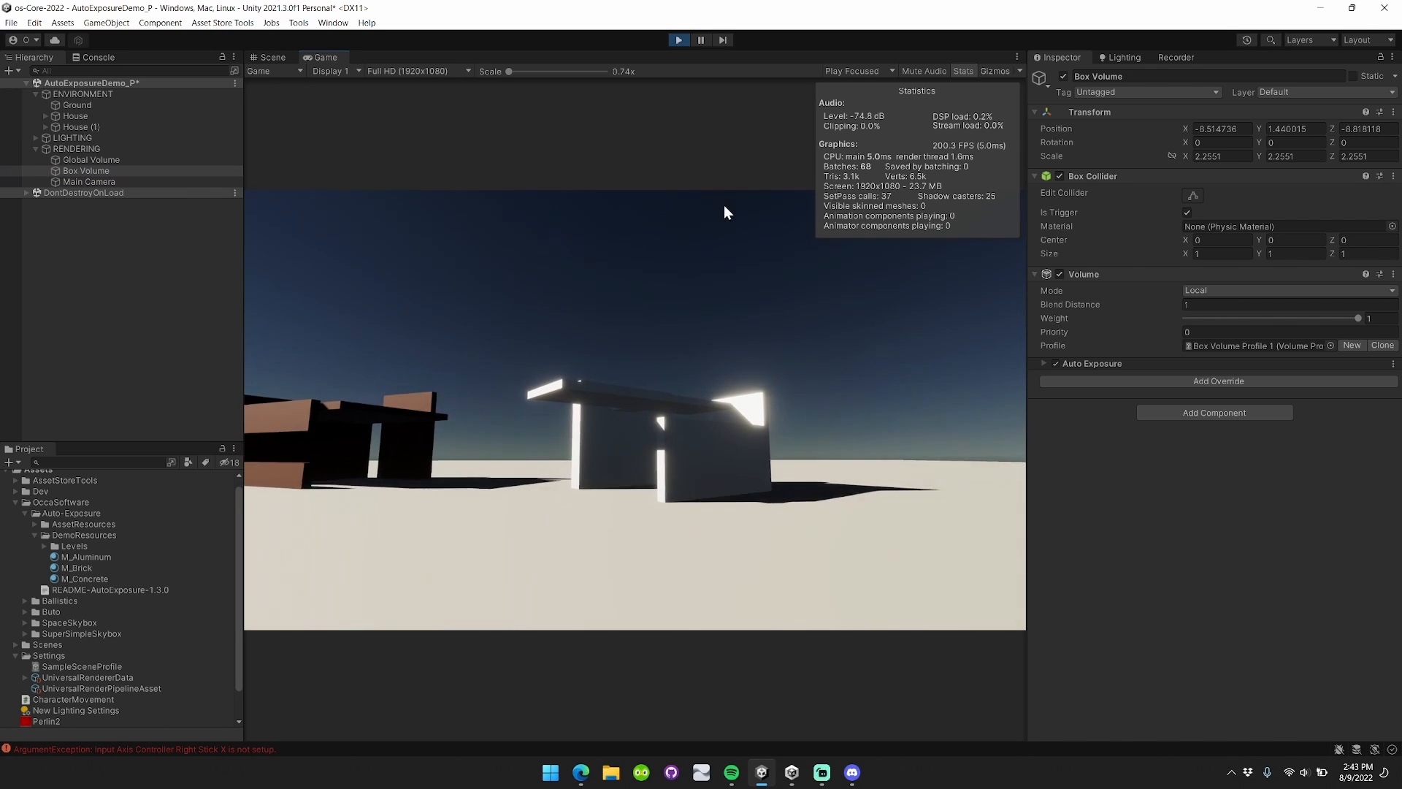
key("w")
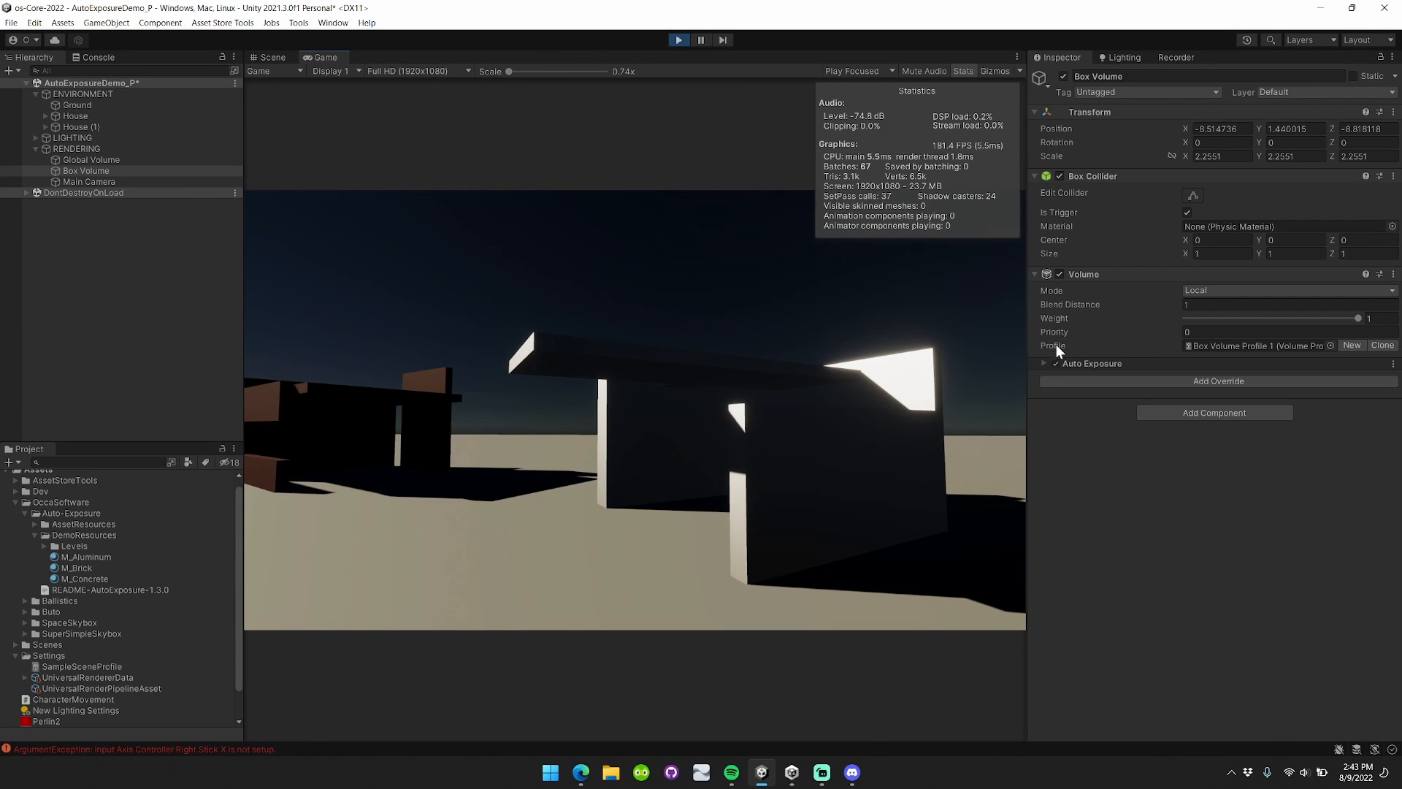
Raise the Box Volume's Fixed Compensation to 1.83 and test by walking to and from the white house.
left_click(1044, 363)
left_click_drag(1115, 453, 1212, 457)
left_click(681, 367)
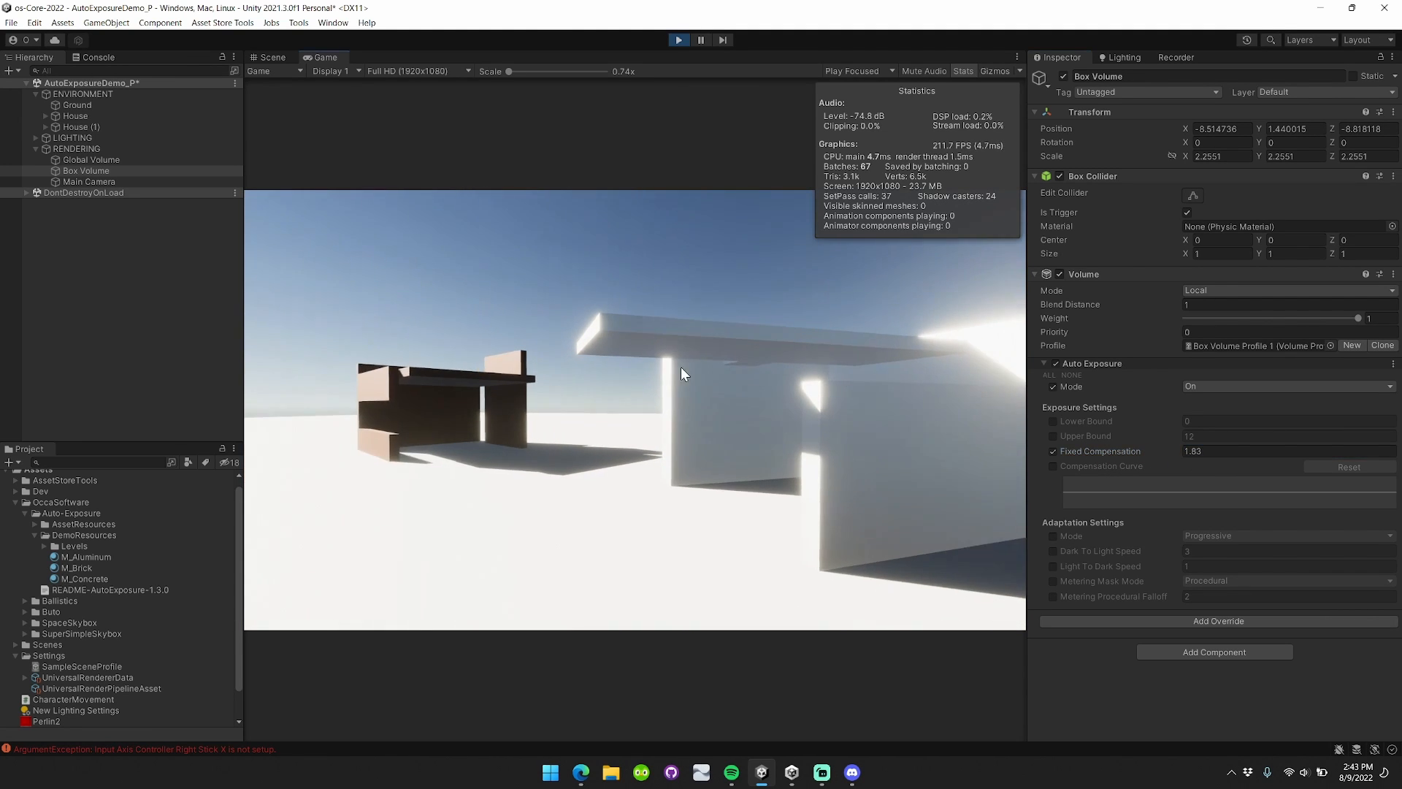
key("a")
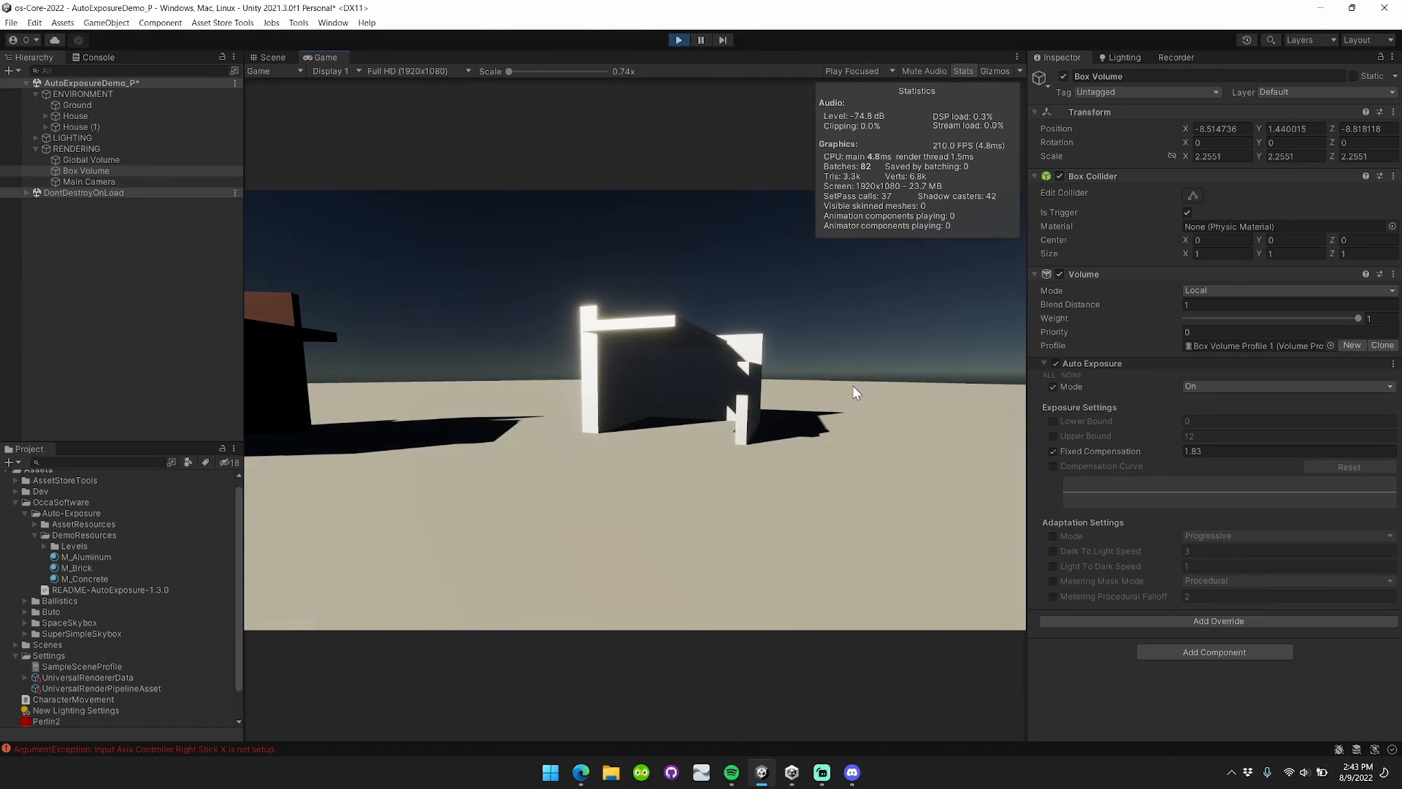
key("w")
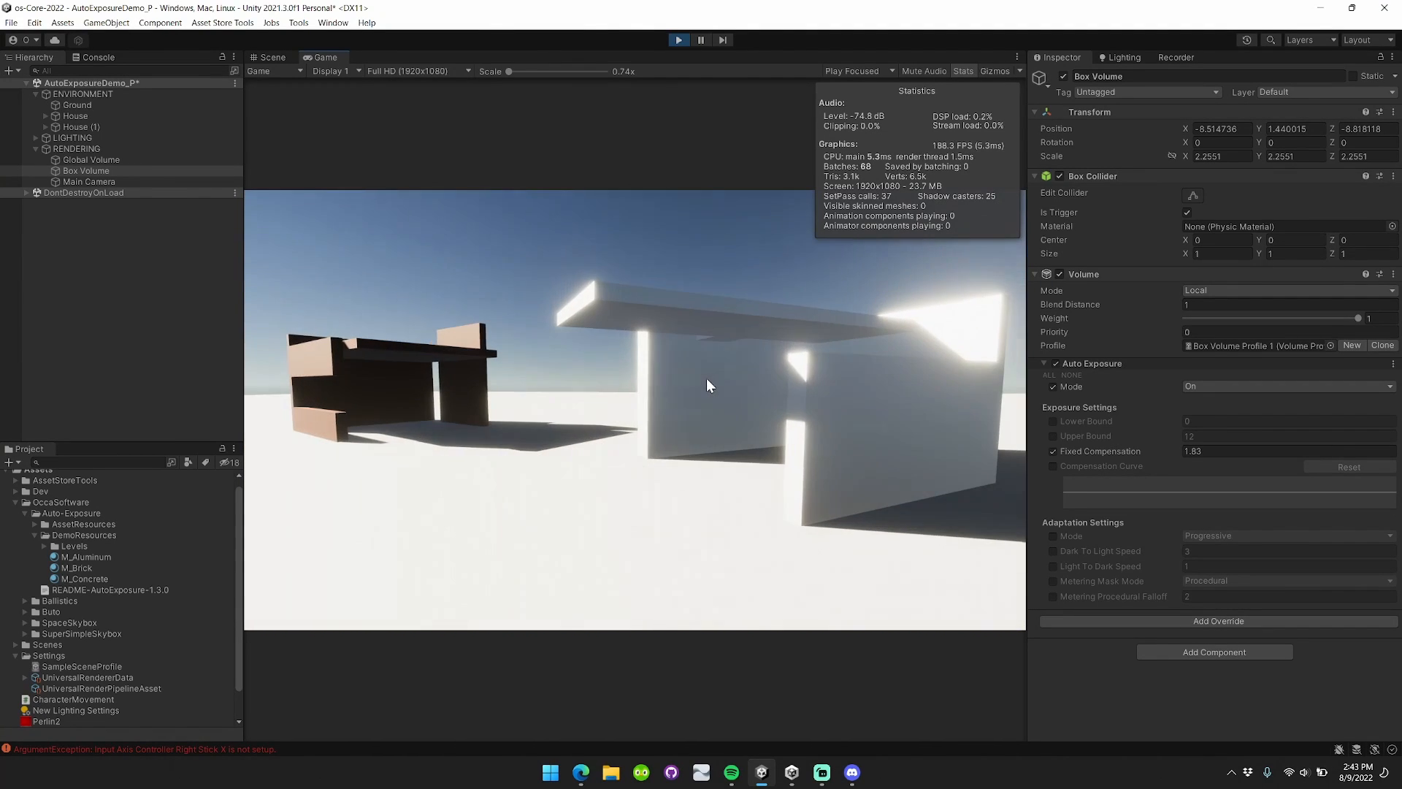
key("s")
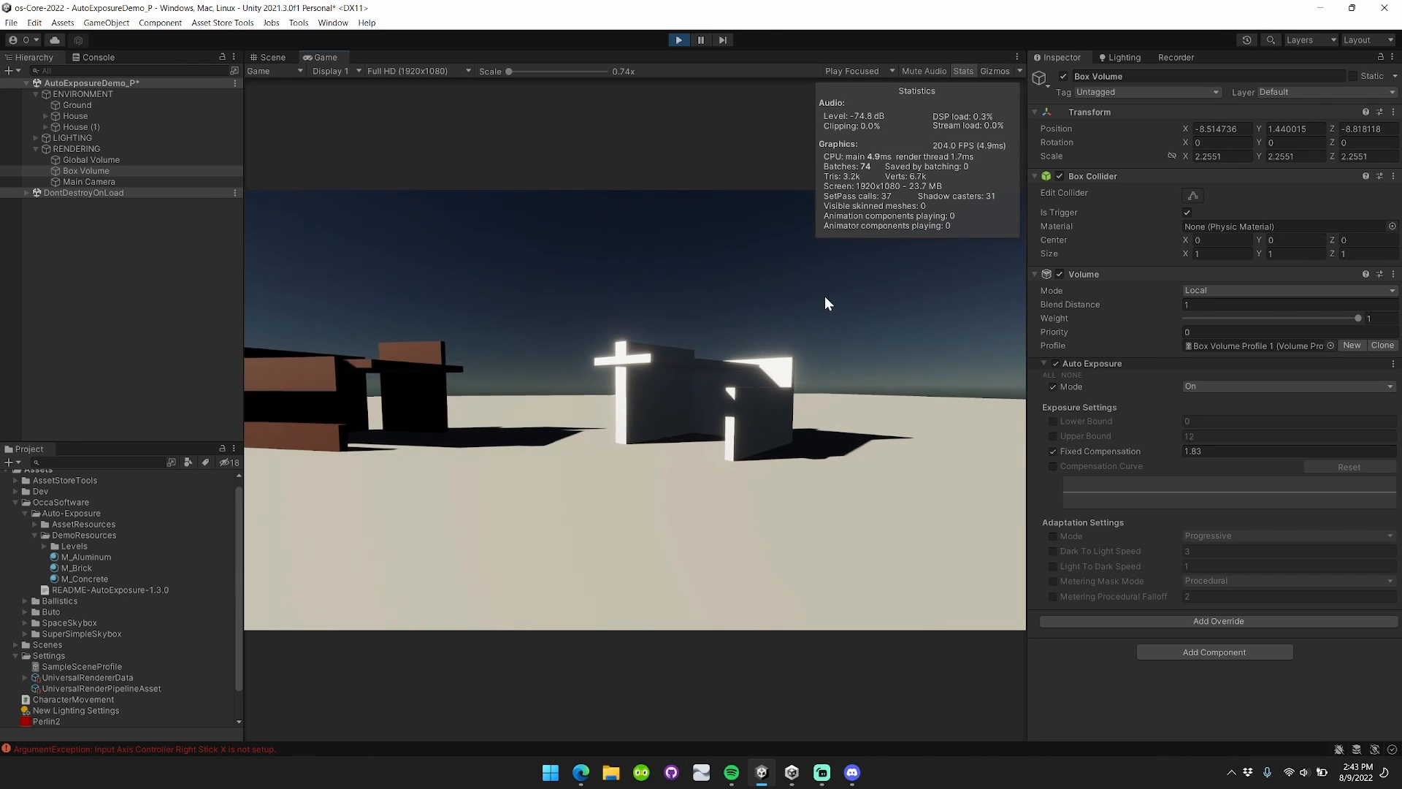
key("w")
Switch off the Box Volume's Auto Exposure override and return to the Global Volume's settings.
left_click(1056, 363)
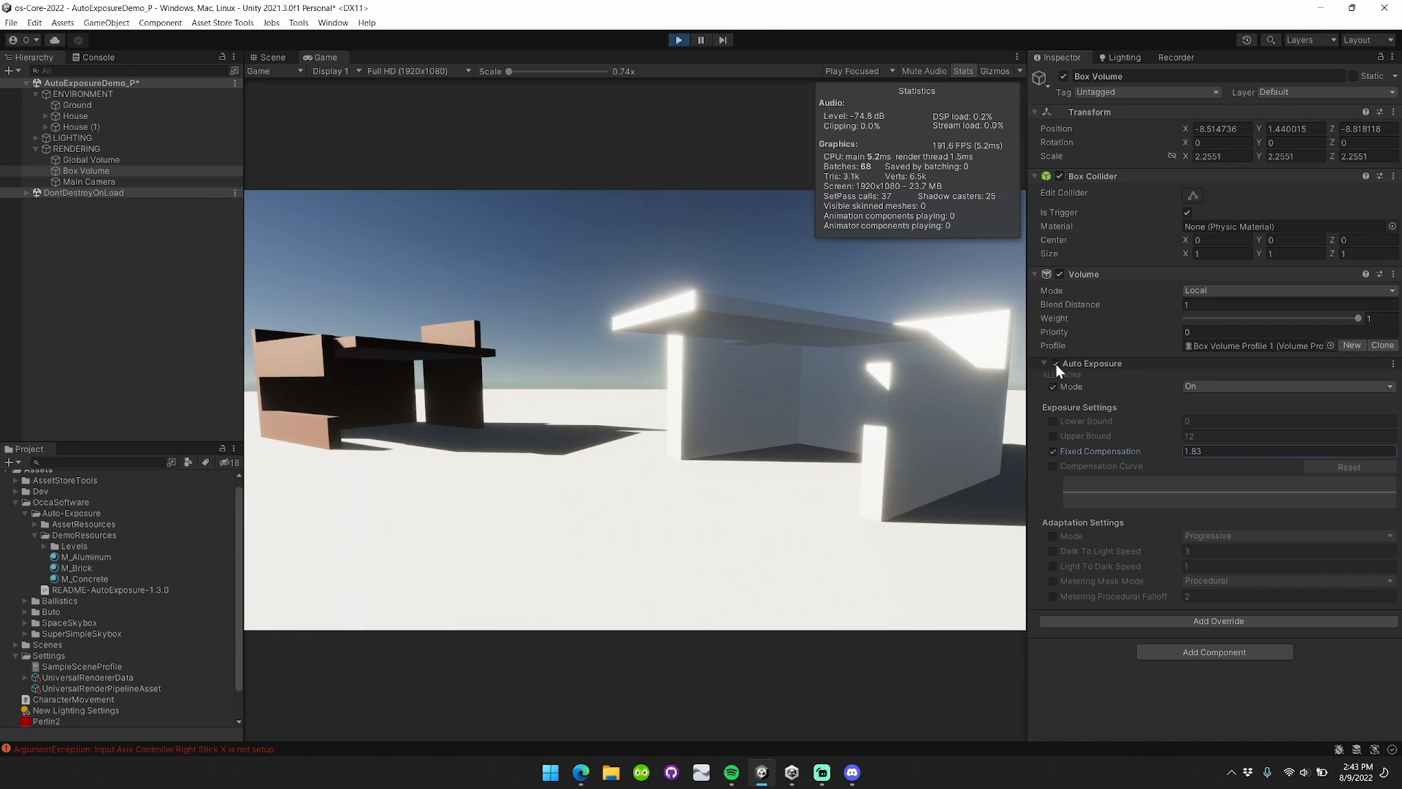
key("s")
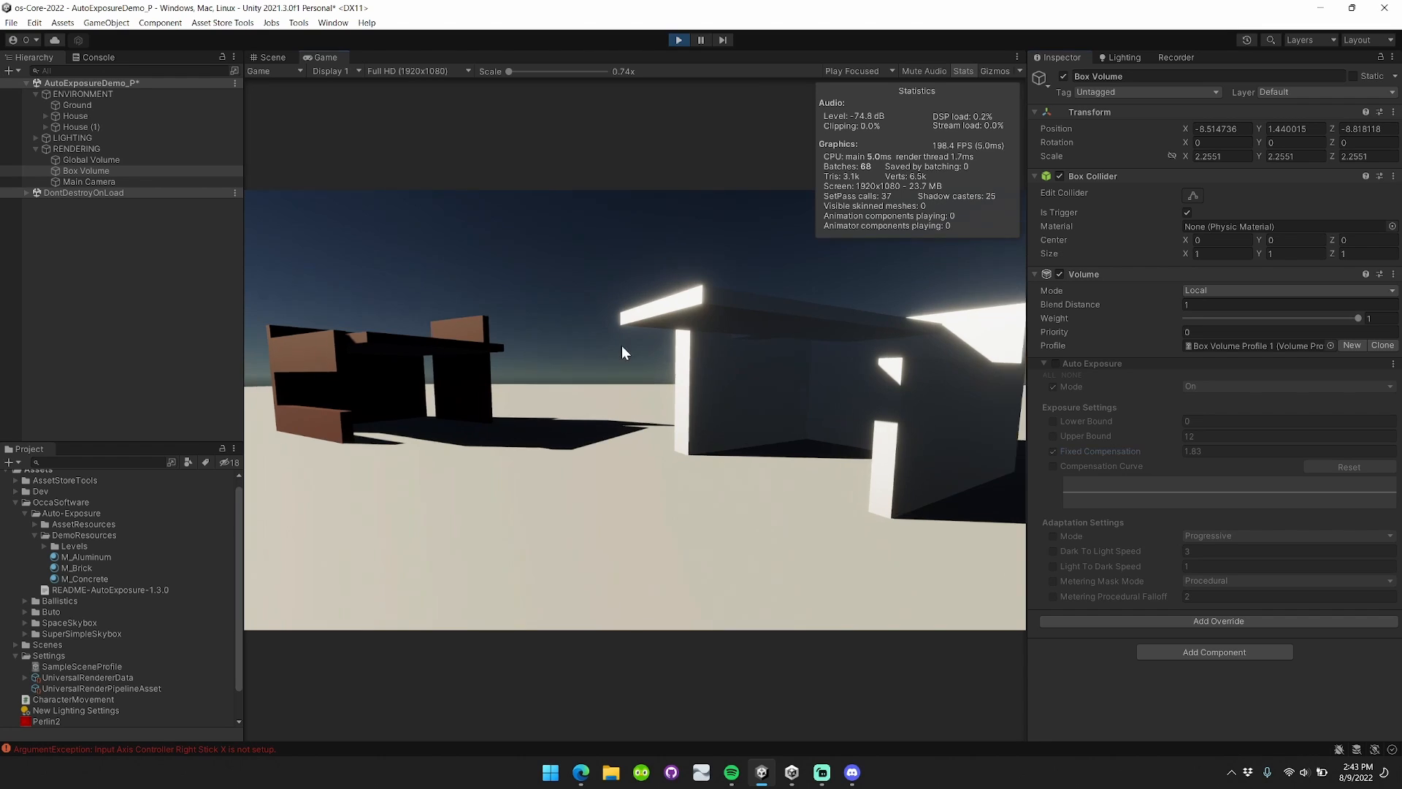
left_click(116, 159)
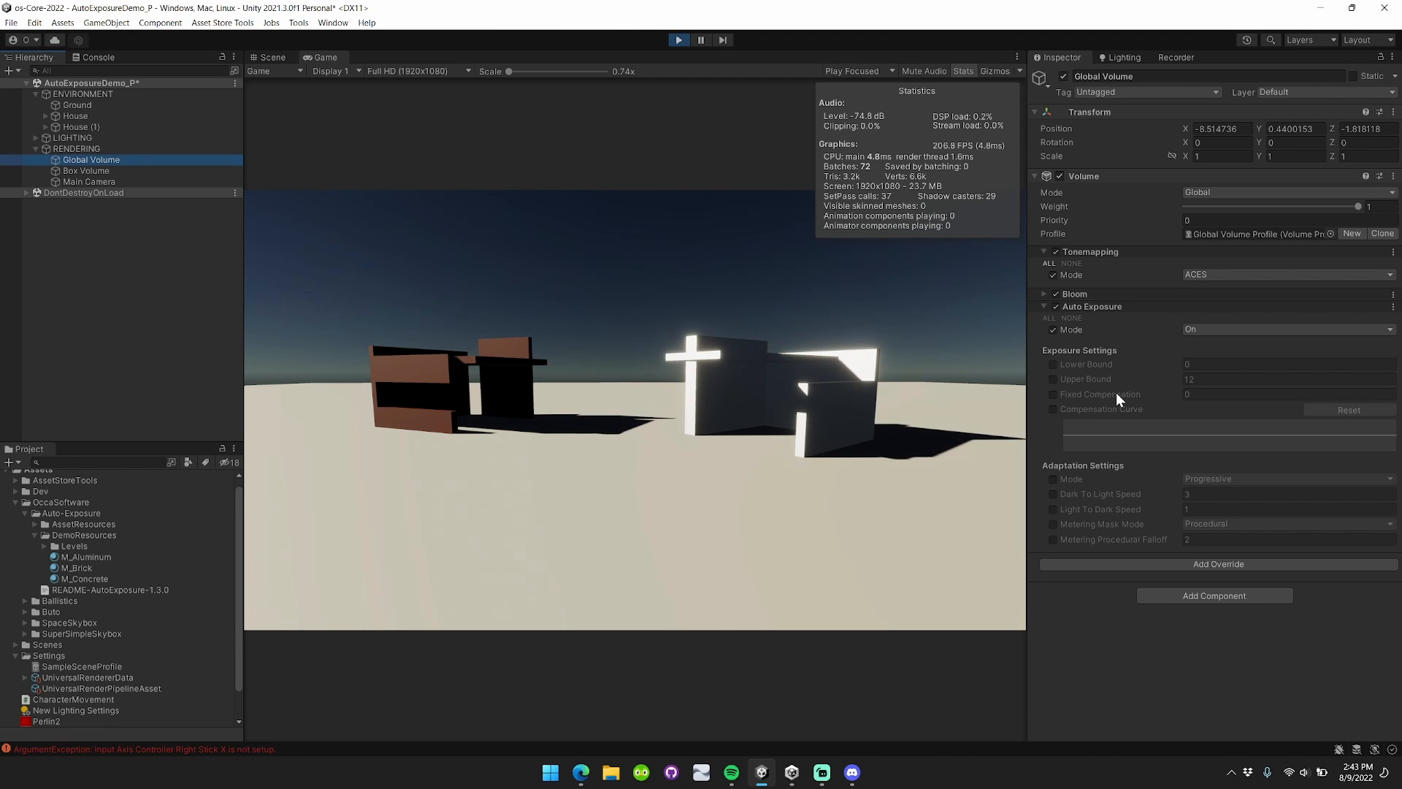
Enable the Compensation Curve and bring up its Curve editor beside the exposure settings.
left_click(1054, 408)
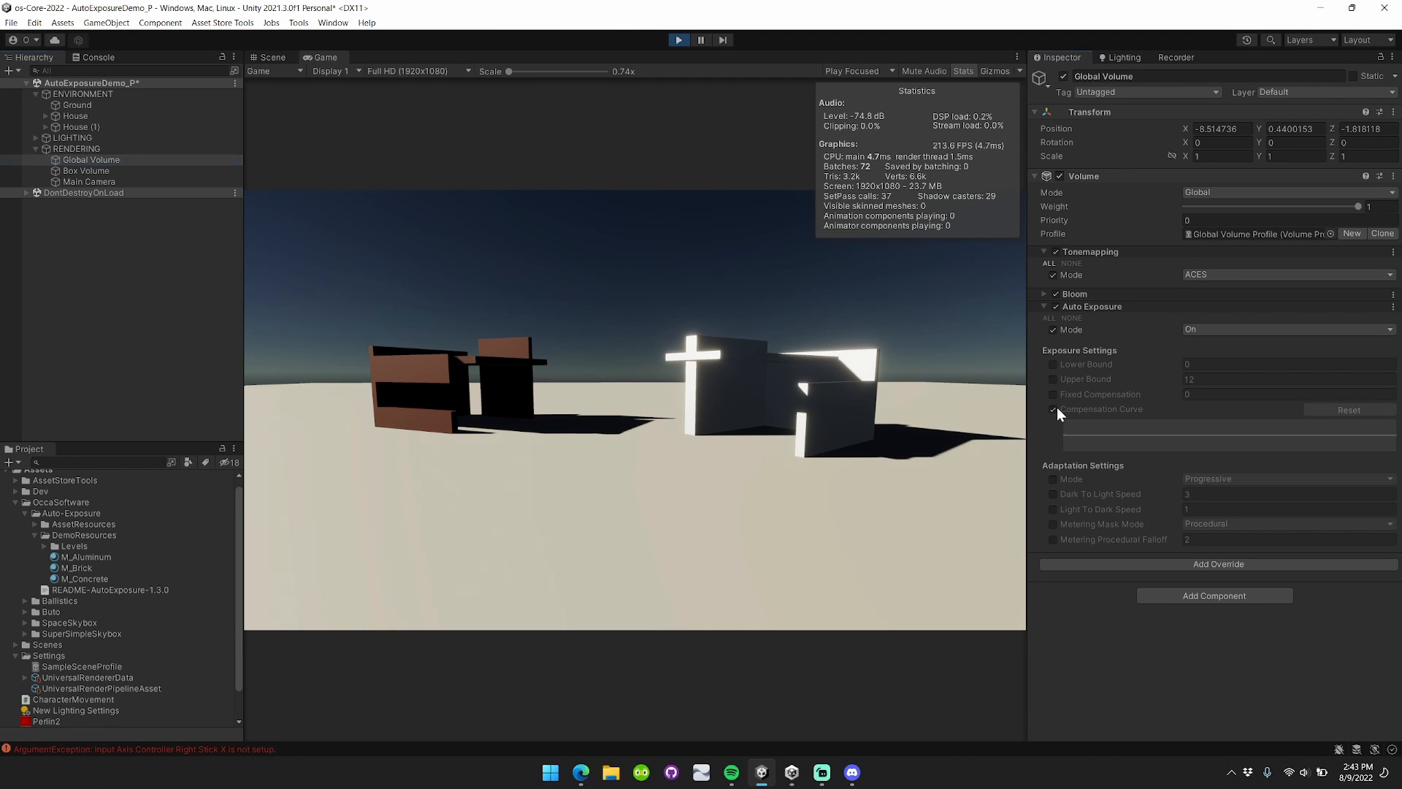
left_click(1190, 439)
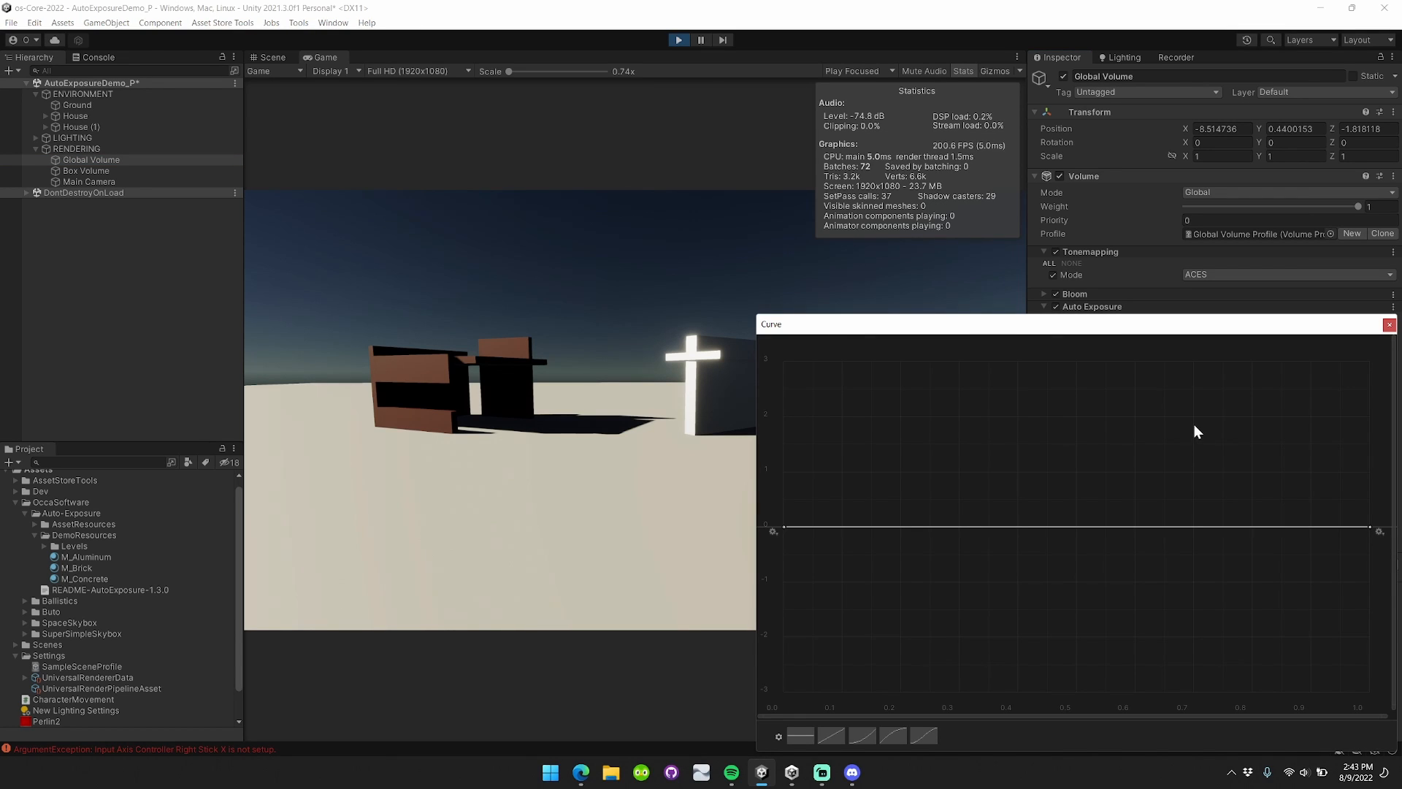
left_click_drag(1200, 326, 784, 256)
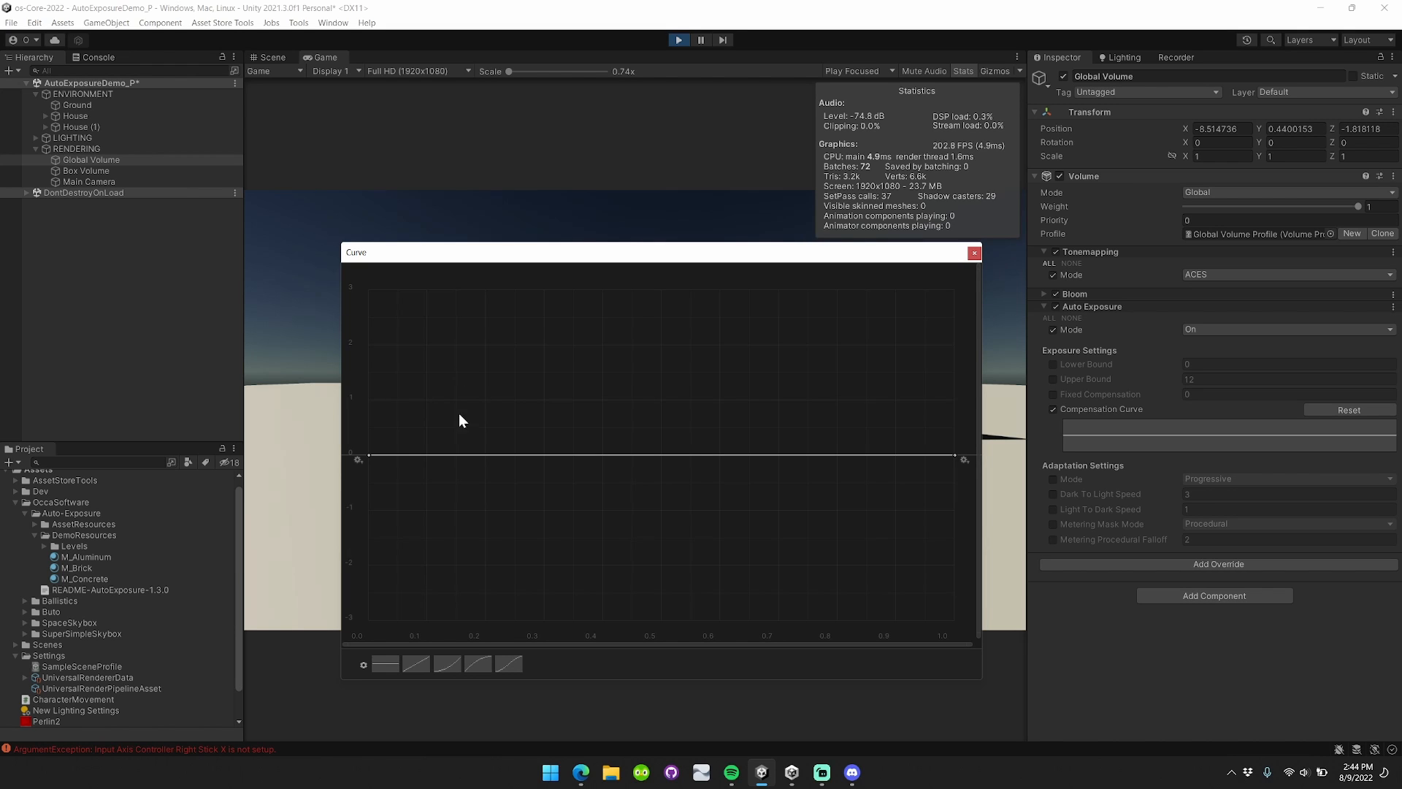
Drag the curve's first key down to -3.00 and its last key up to the top.
left_click_drag(367, 460, 363, 523)
left_click_drag(649, 252, 1127, 266)
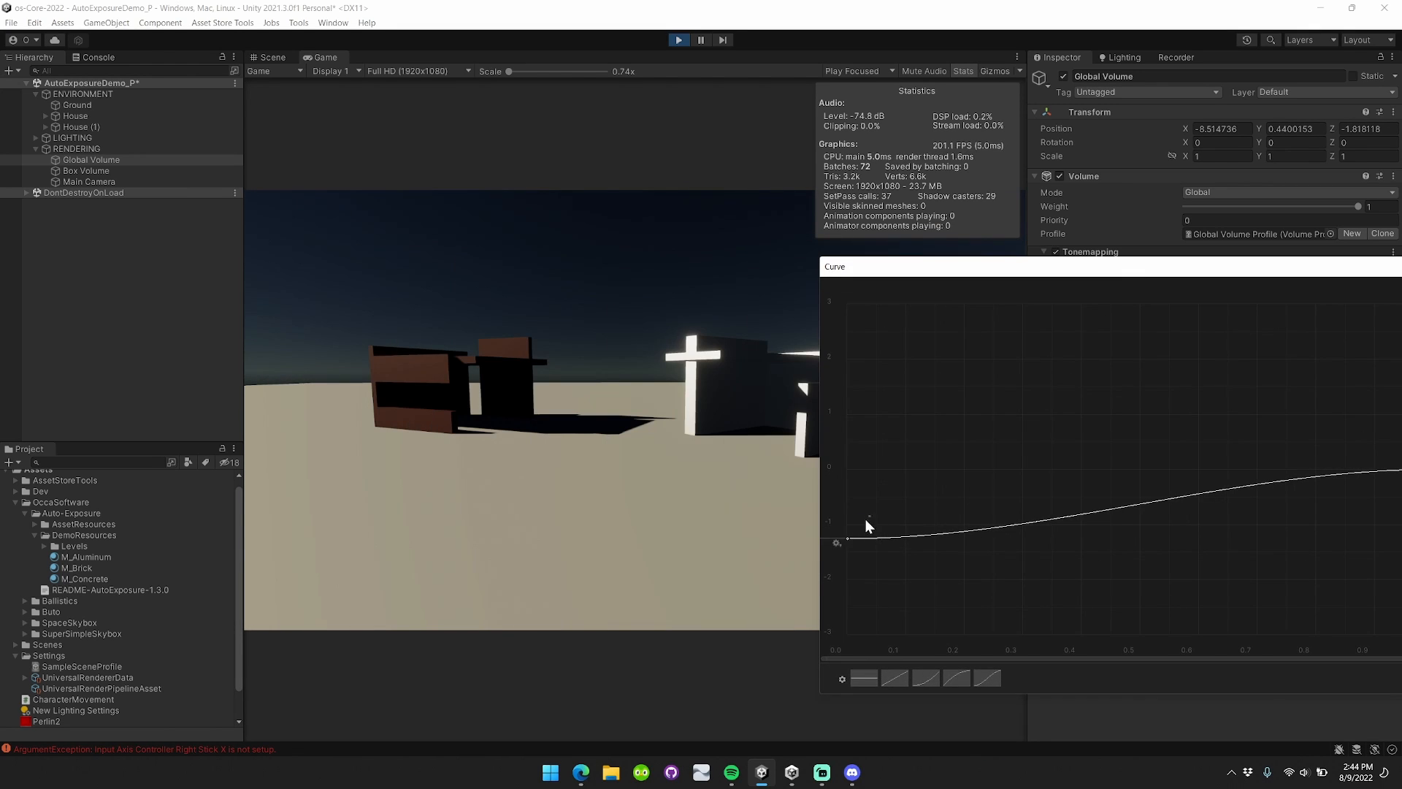
left_click_drag(847, 538, 786, 645)
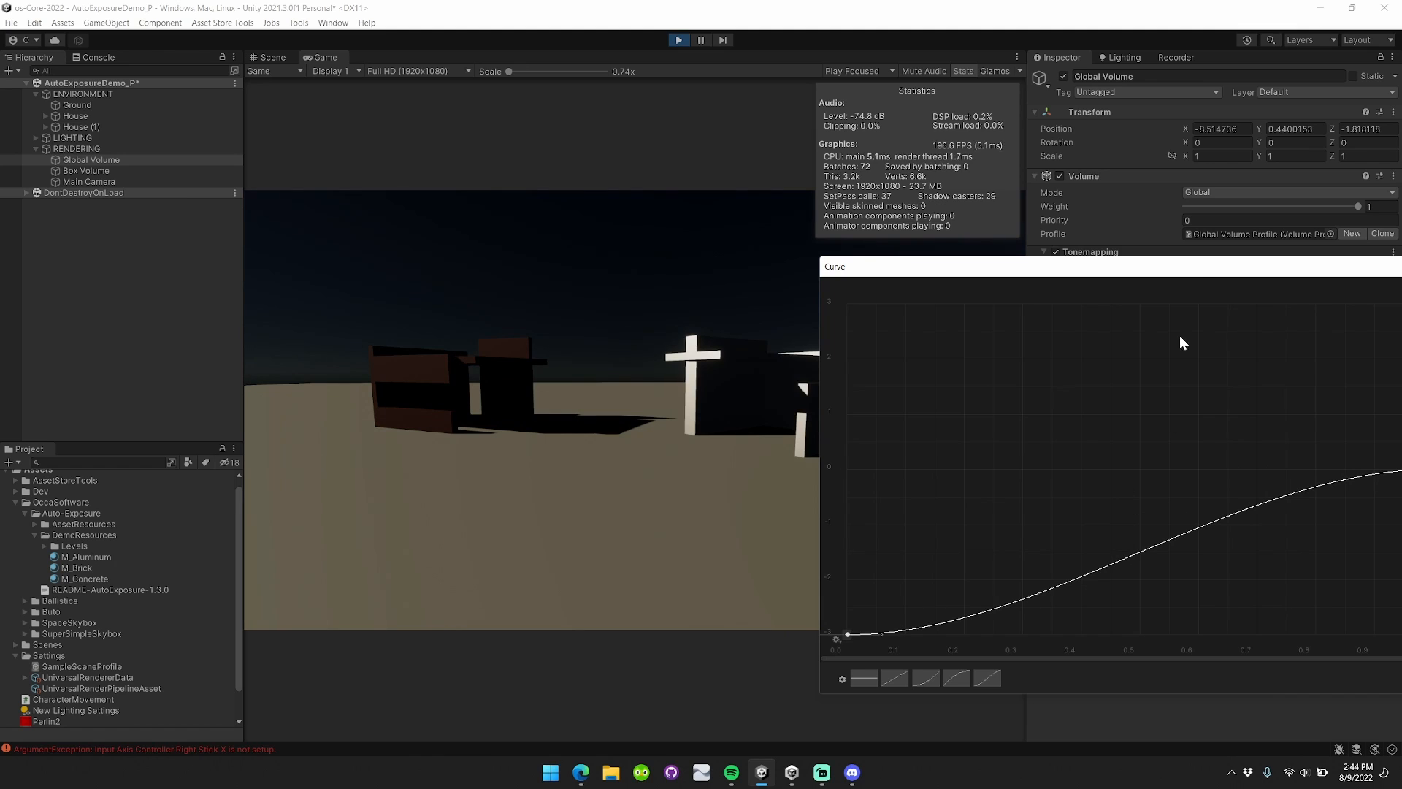
left_click_drag(1290, 475, 1298, 307)
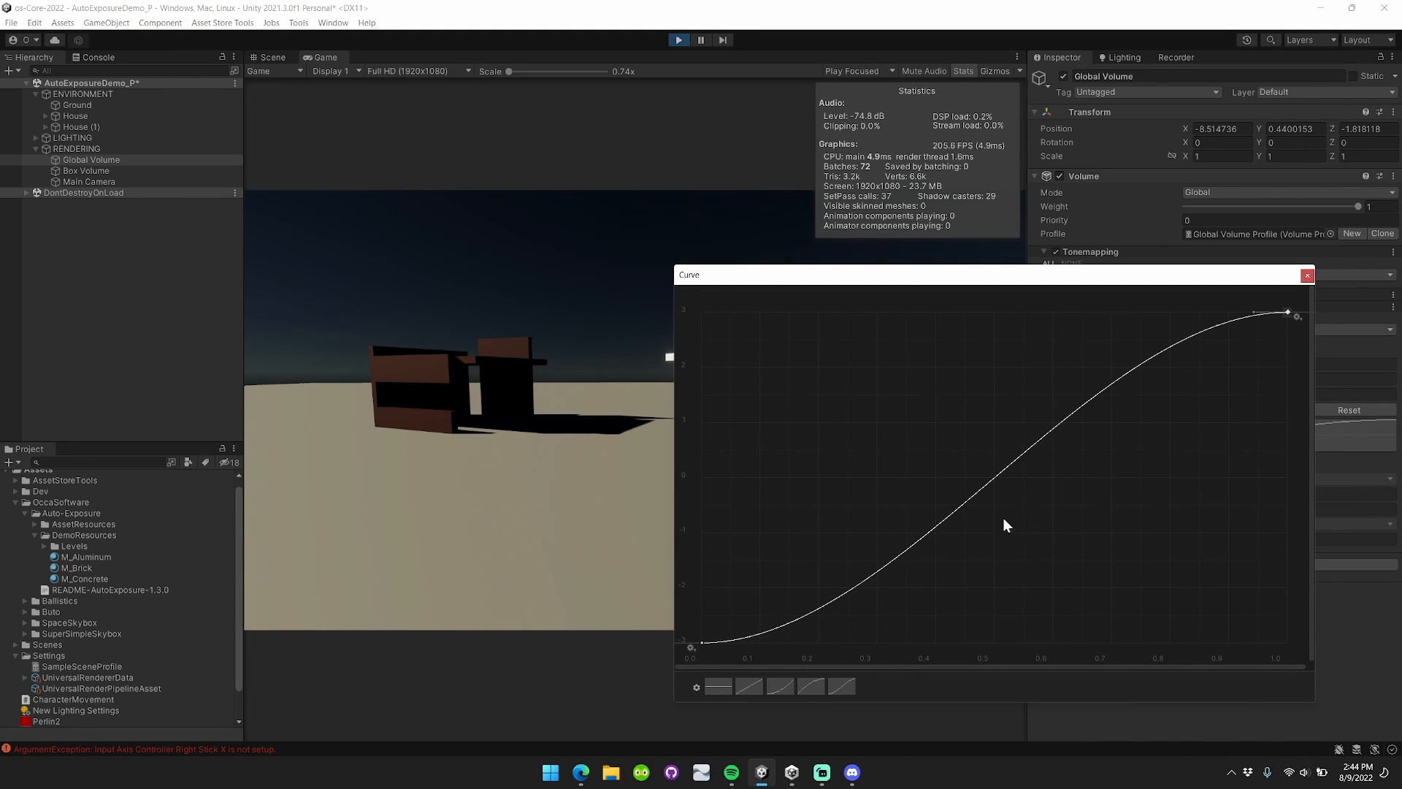
Add a raised key mid-curve and set all keys' Both Tangents to Constant, making a stepped curve.
right_click(979, 484)
left_click(1011, 494)
left_click_drag(982, 486, 960, 420)
key("ctrl+a")
right_click(961, 419)
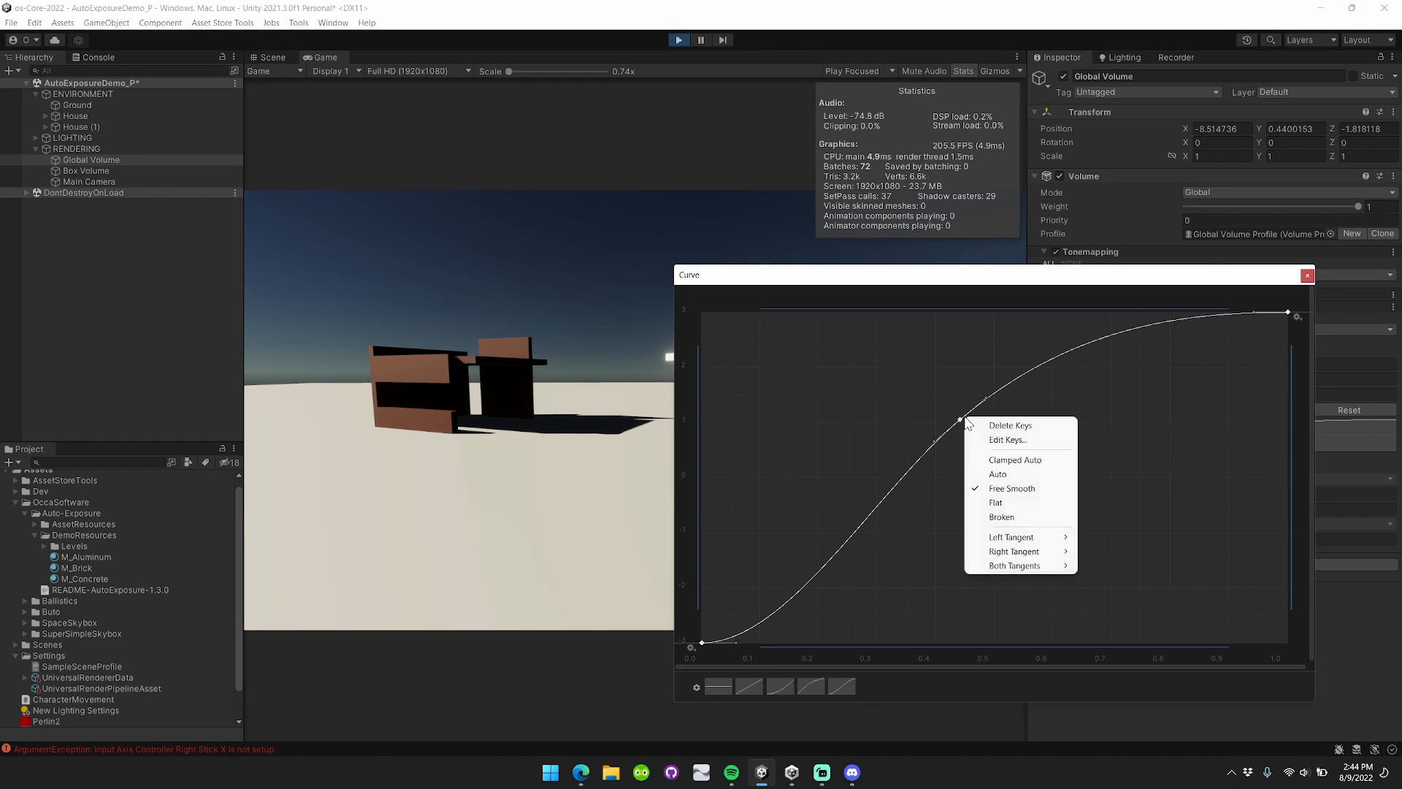
mouse_move(1047, 569)
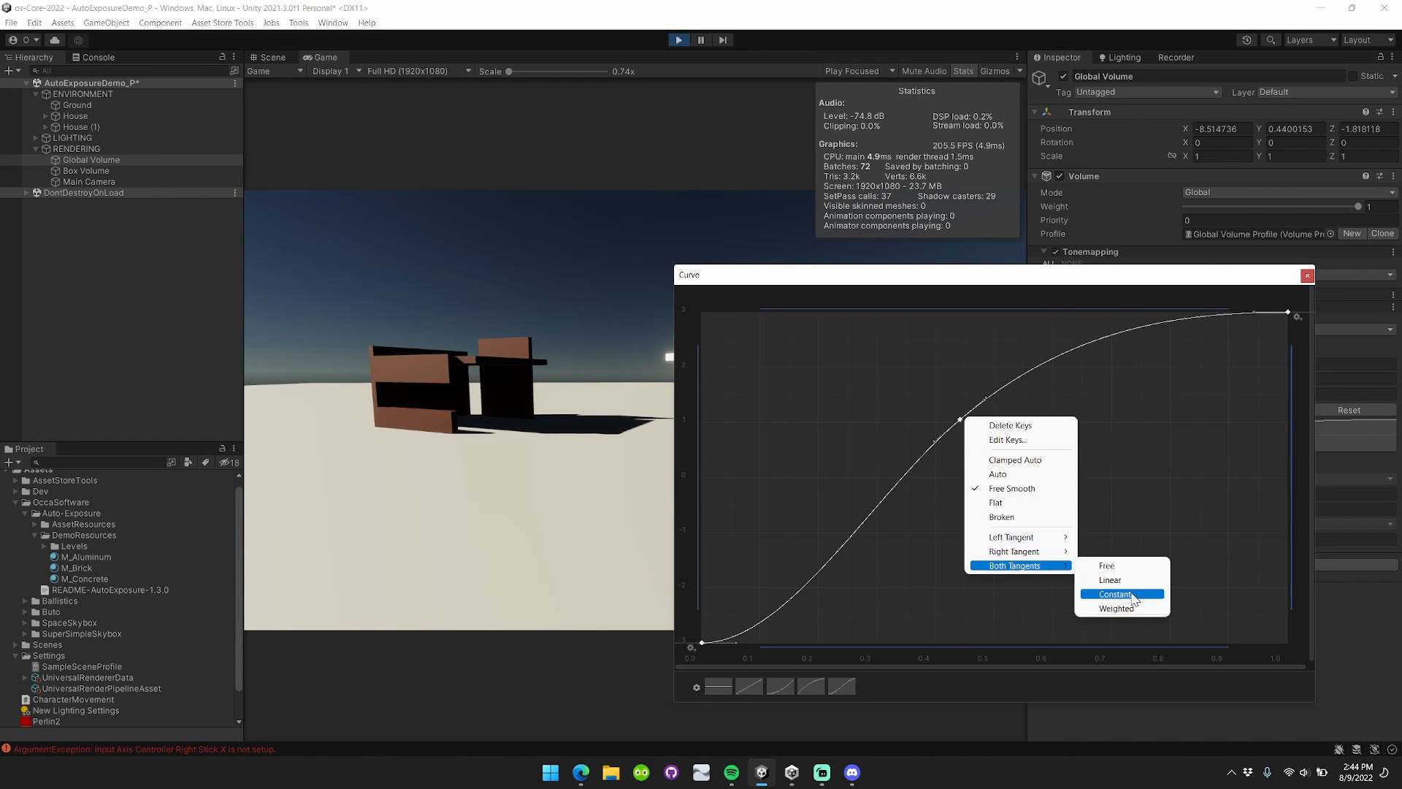
left_click(1111, 595)
mouse_move(957, 420)
left_mouse_down()
mouse_move(1080, 419)
mouse_move(932, 420)
left_mouse_up()
Add another key, lower keys to the bottom, then apply the flat and linear presets for a diagonal ramp.
right_click(1077, 421)
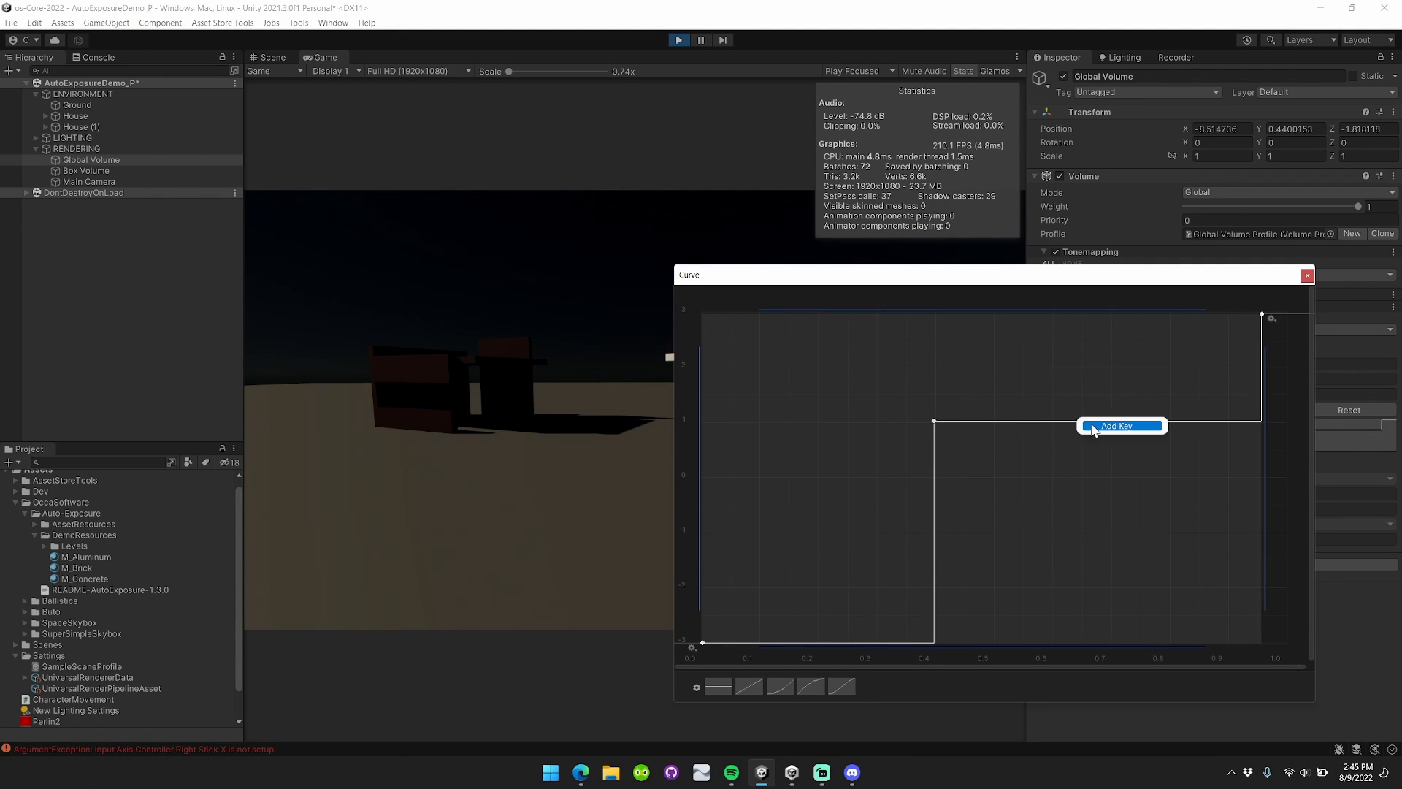
left_click(1099, 424)
left_click_drag(1261, 315, 1274, 657)
left_click_drag(1105, 405, 1083, 657)
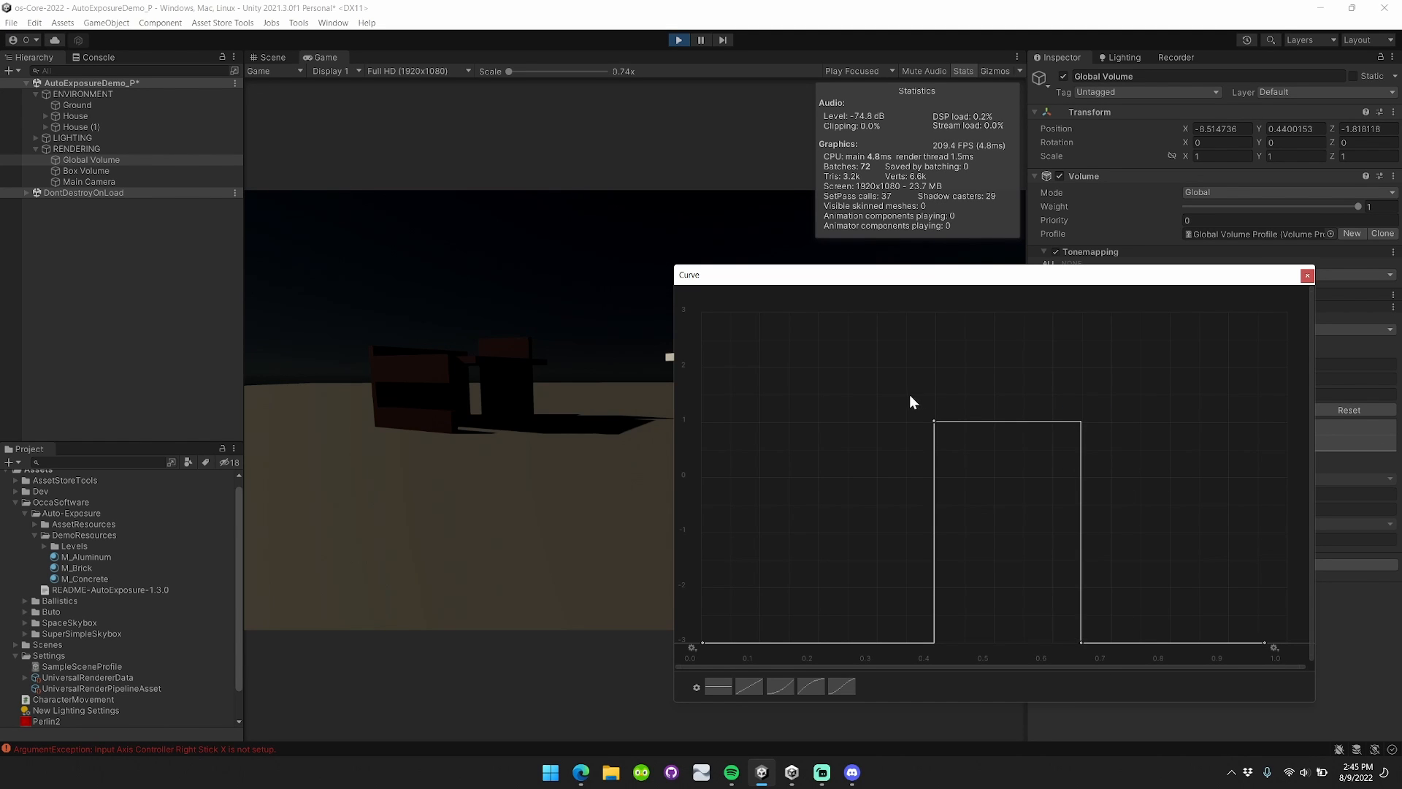
left_click_drag(910, 394, 1054, 614)
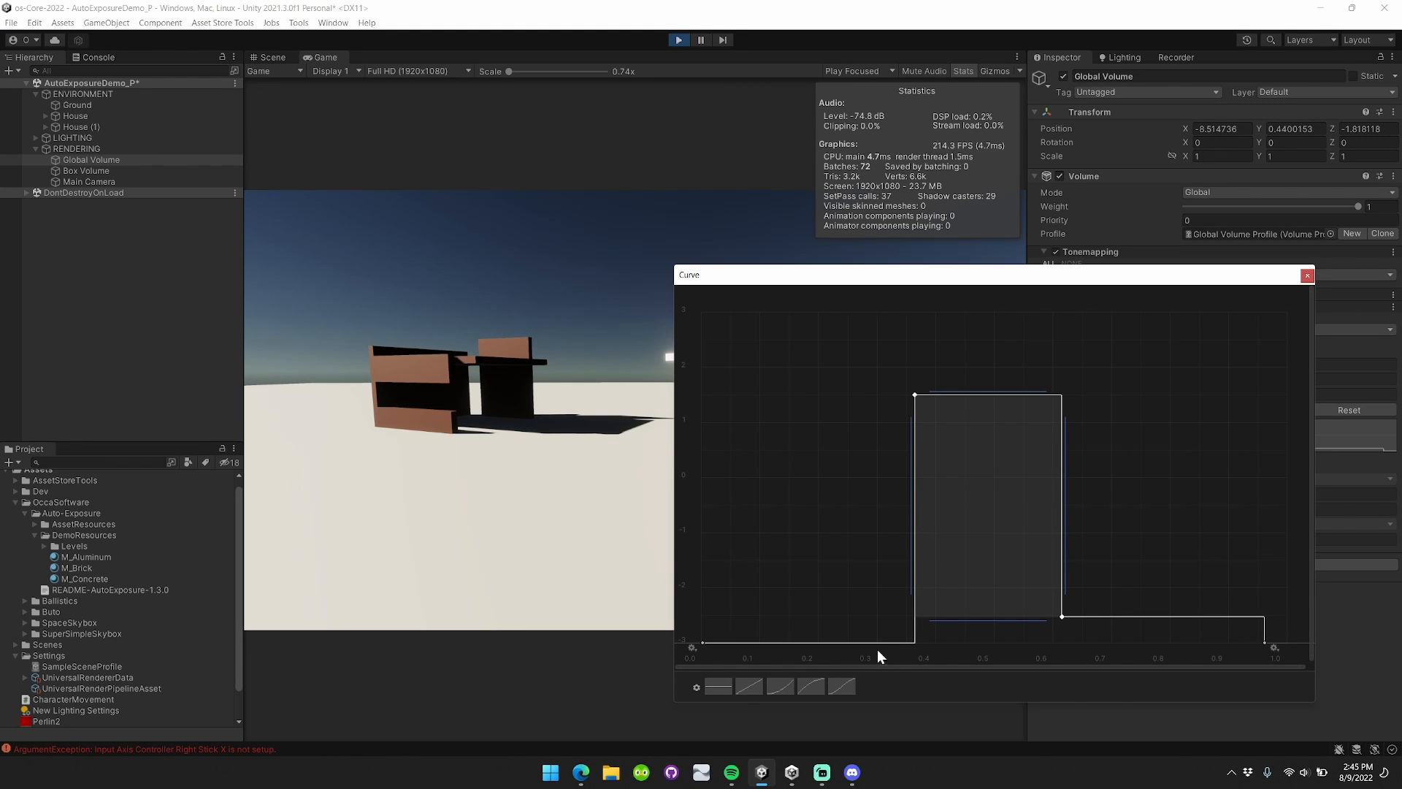
mouse_move(916, 394)
left_mouse_down()
mouse_move(928, 392)
mouse_move(913, 391)
left_mouse_up()
left_click(761, 459)
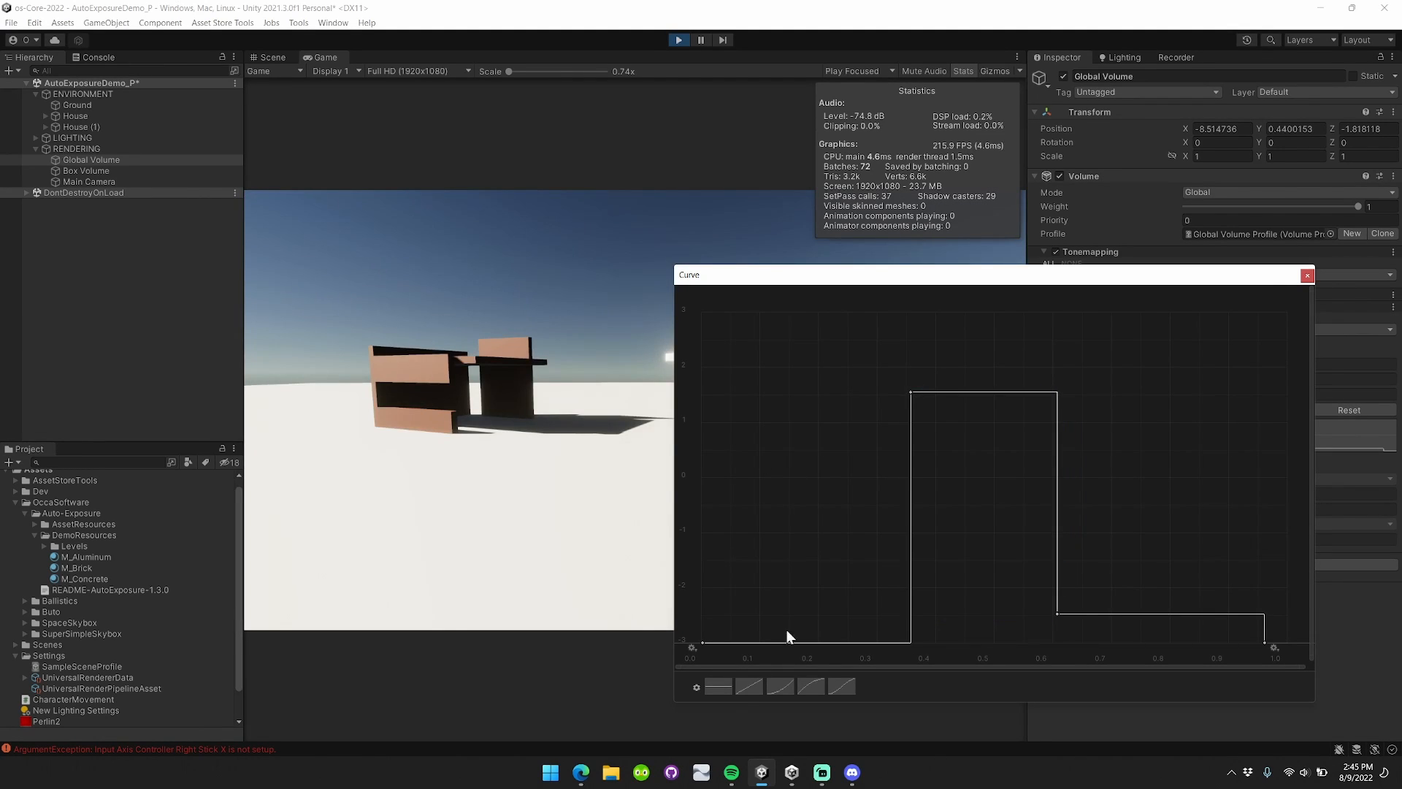
left_click(719, 687)
left_click(739, 692)
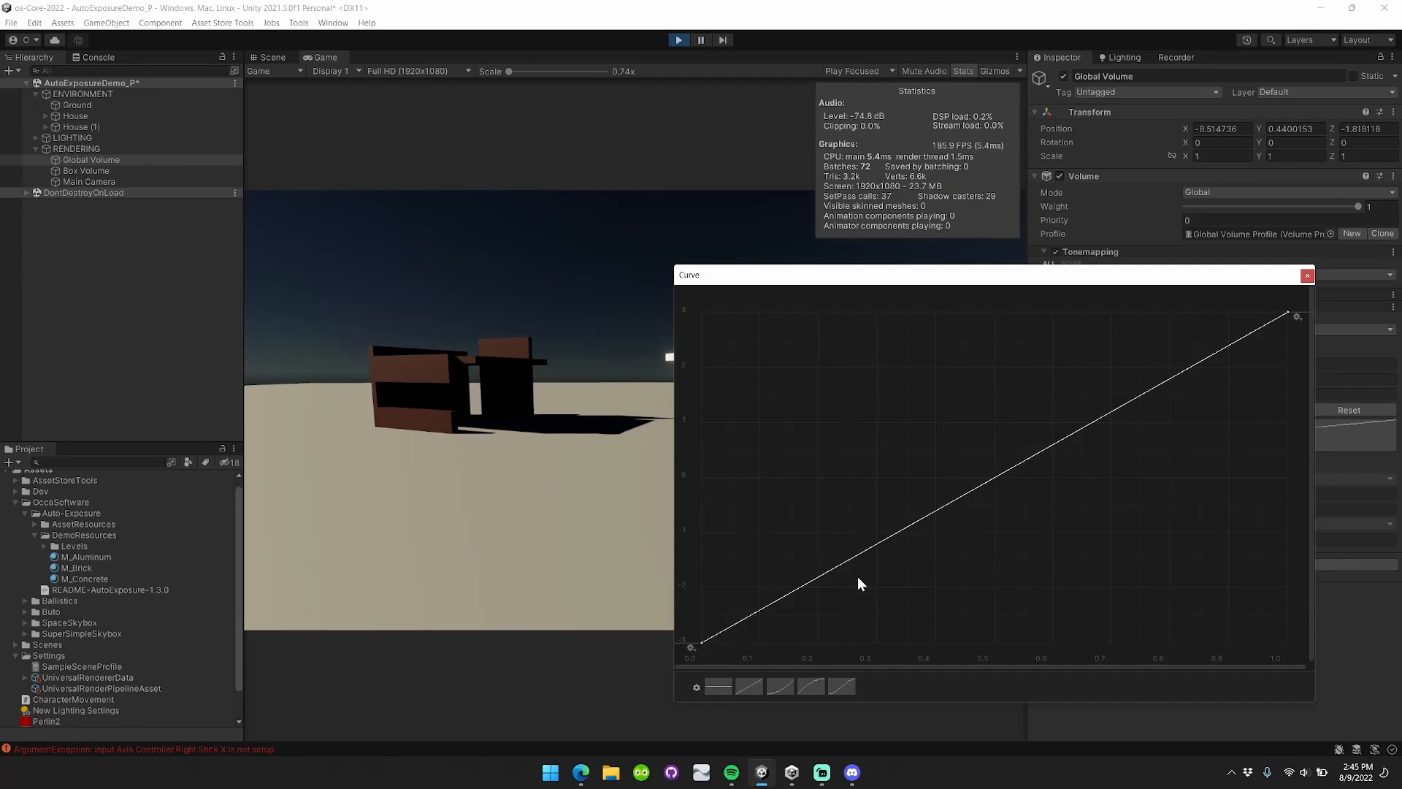